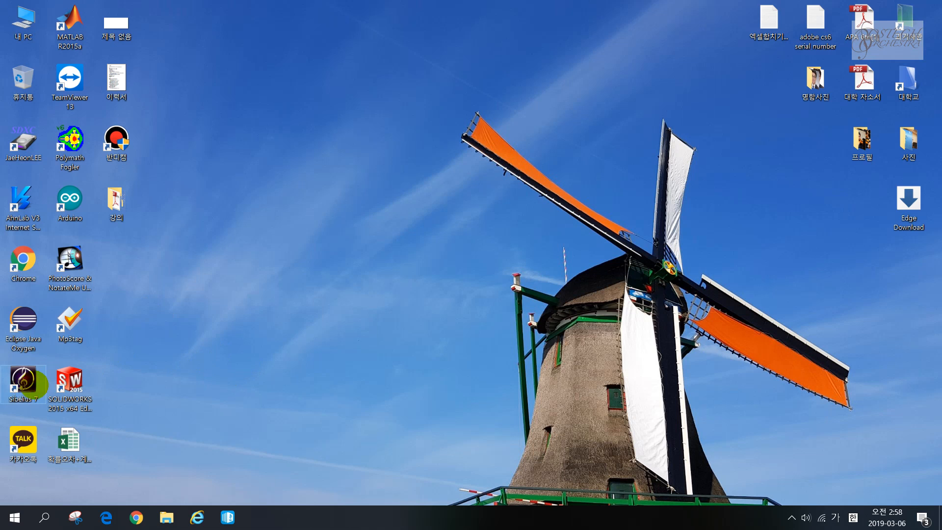
# Launch Sibelius 7 and bring up the new-score templates
pyautogui.doubleClick(31, 380)
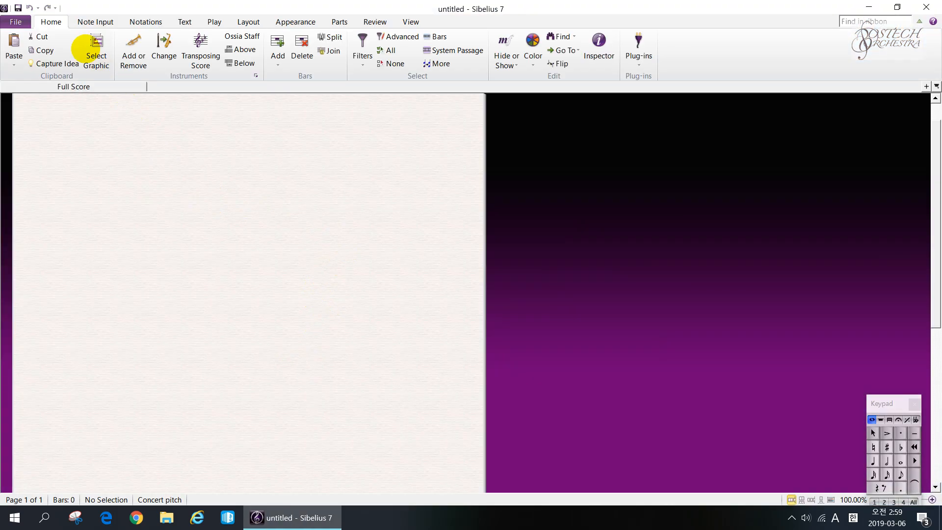
pyautogui.click(15, 21)
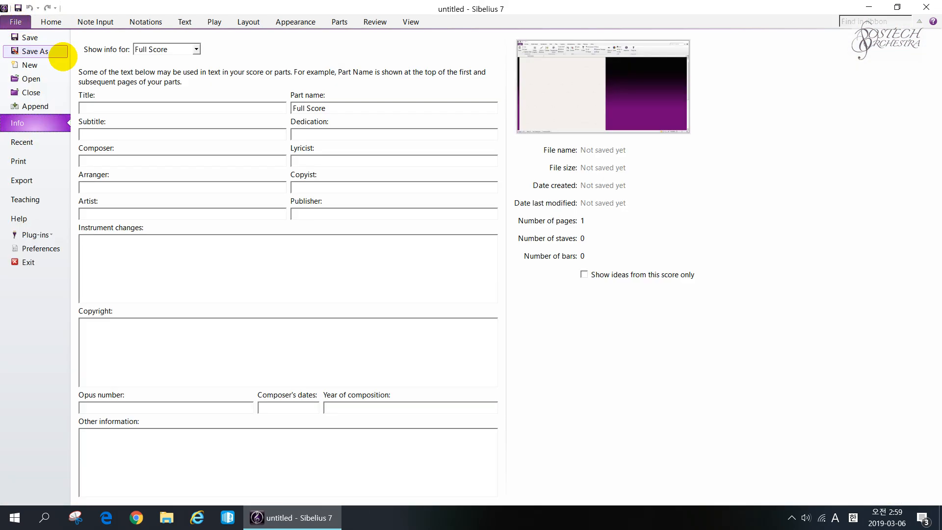
pyautogui.press('Escape')
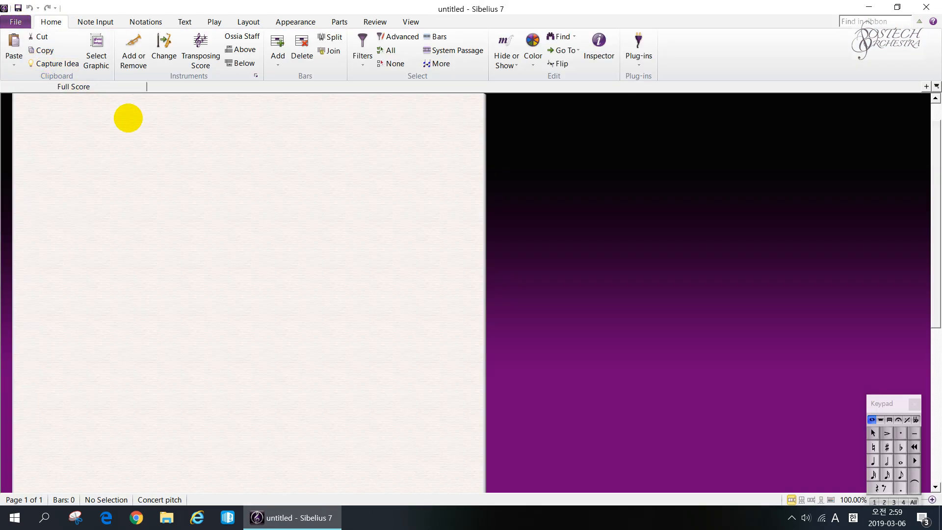
pyautogui.hotkey('ctrl', 'n')
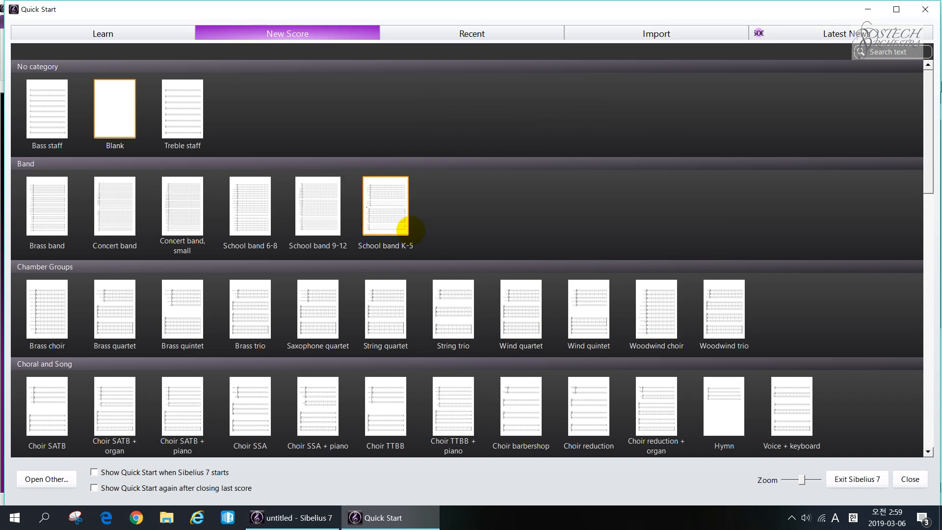
# Preview the Orchestra, Classical template from the Orchestral category, then return to the template list
pyautogui.scroll(-15, 403, 228)
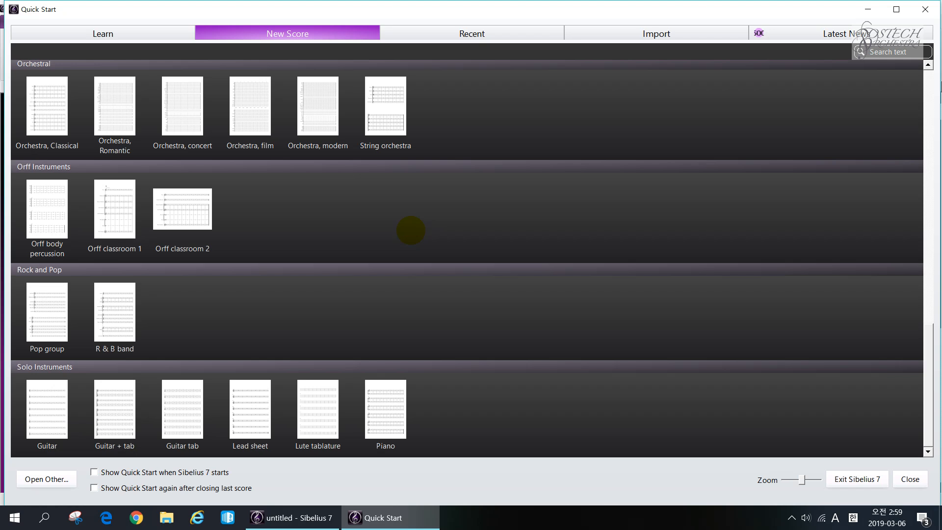
pyautogui.scroll(1, 411, 230)
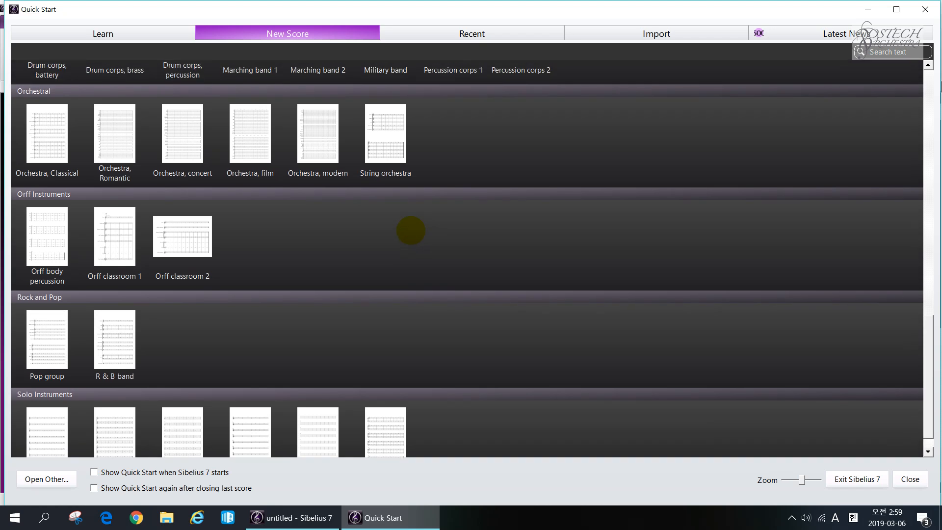
pyautogui.doubleClick(46, 147)
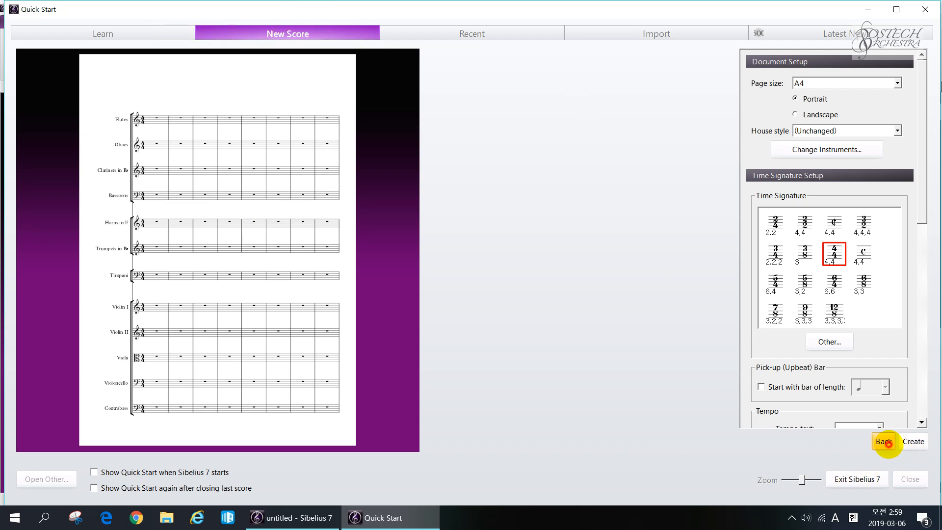
pyautogui.click(889, 443)
pyautogui.scroll(10, 536, 326)
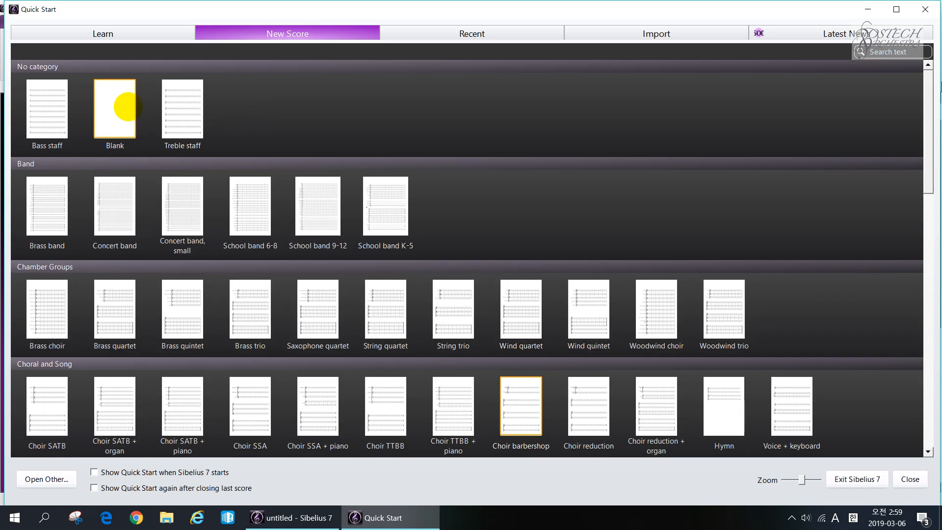
# Select the Blank template and examine the available page sizes and house styles
pyautogui.doubleClick(128, 106)
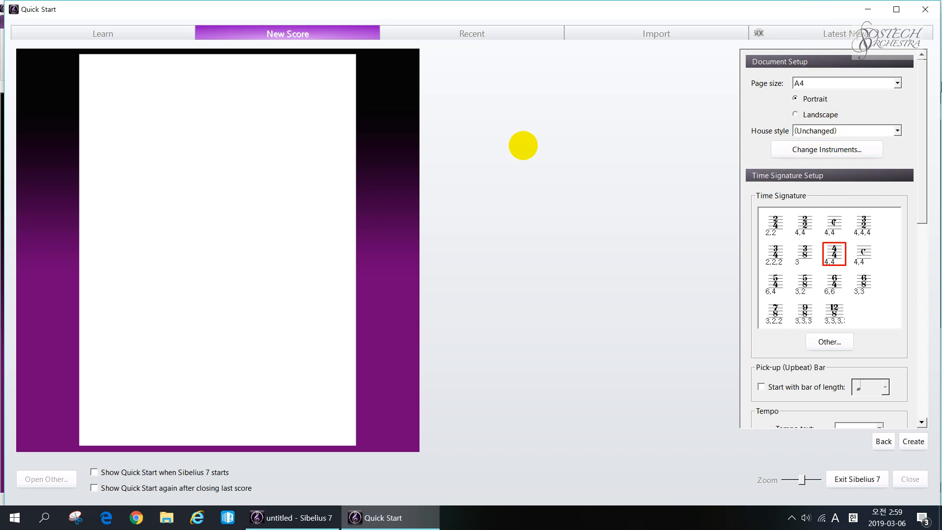
pyautogui.click(834, 84)
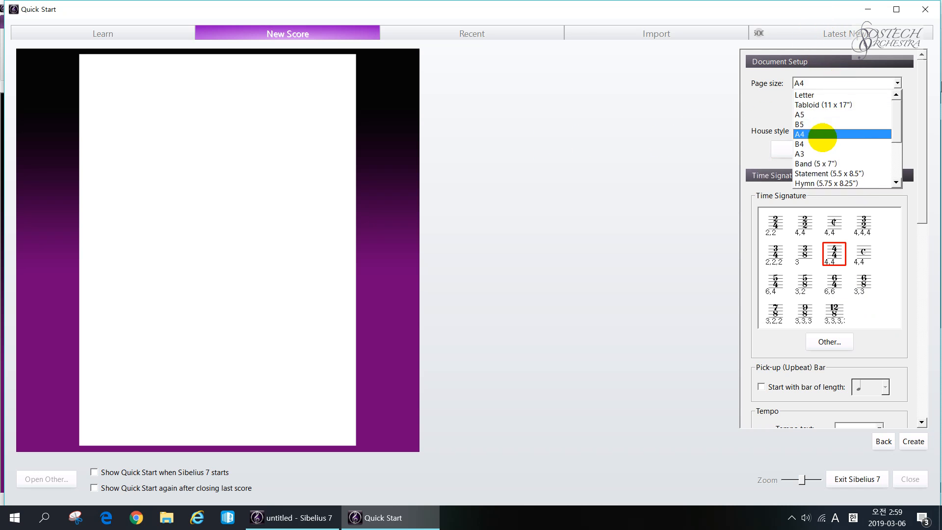
pyautogui.click(708, 148)
pyautogui.click(839, 131)
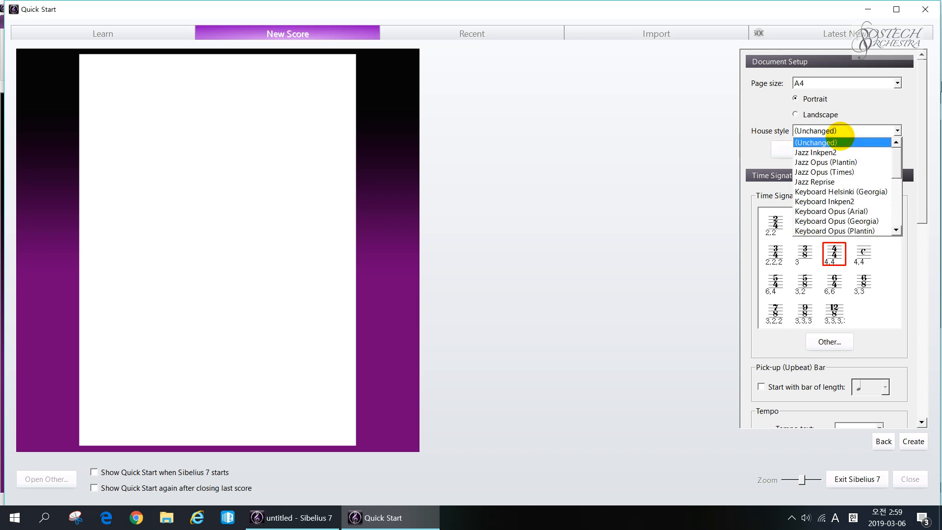
pyautogui.scroll(-5, 844, 159)
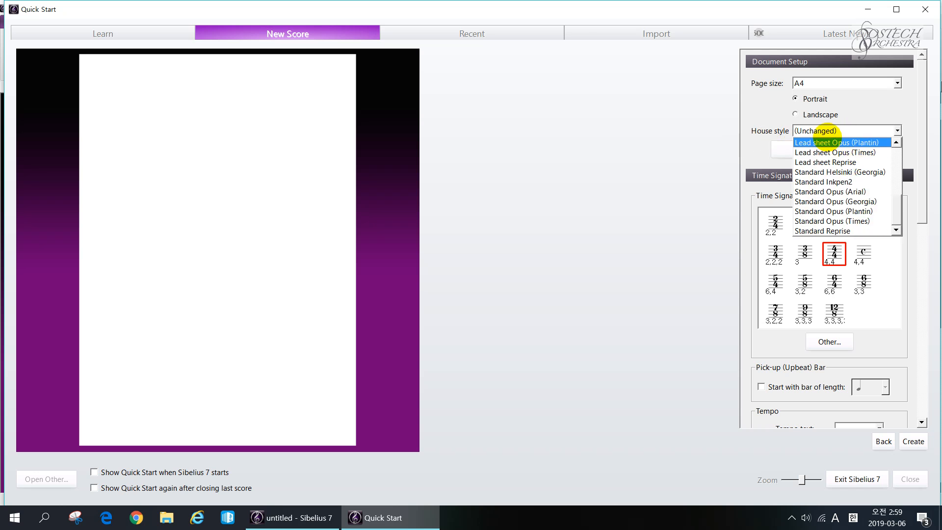
pyautogui.click(835, 130)
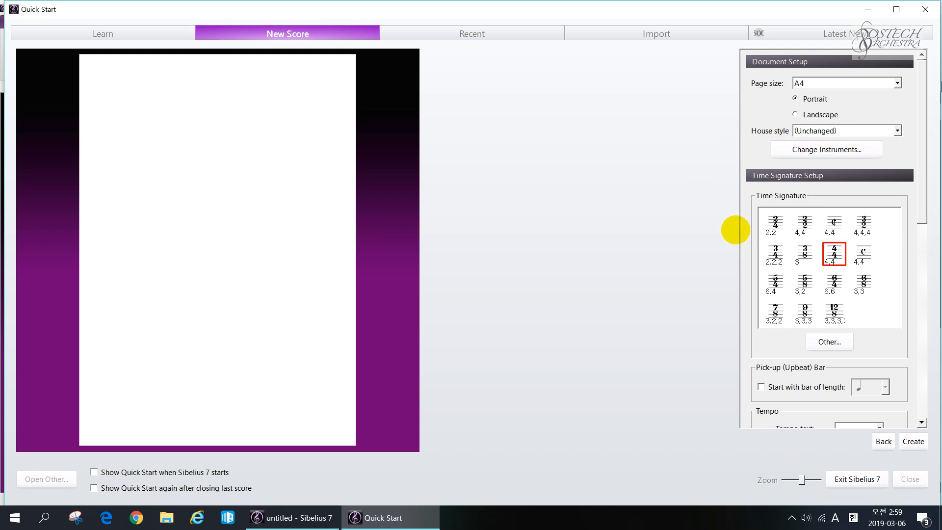
# Look over the time signature and pick-up bar options, and set the tempo text to Adagio
pyautogui.scroll(-1, 860, 259)
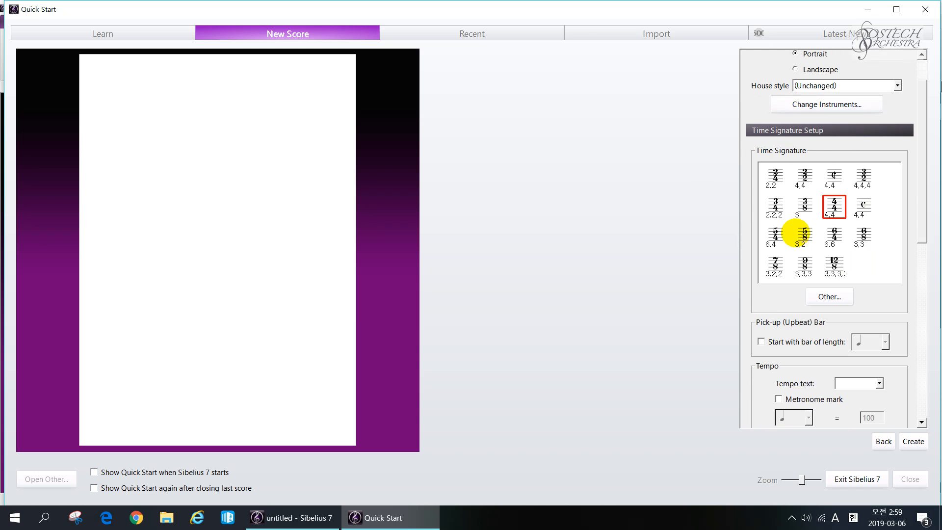
pyautogui.scroll(-2, 803, 270)
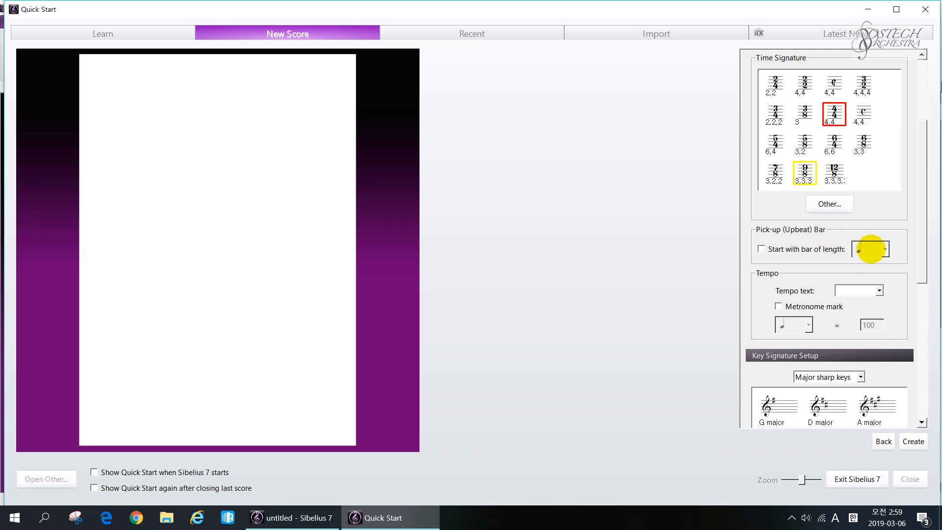
pyautogui.click(879, 291)
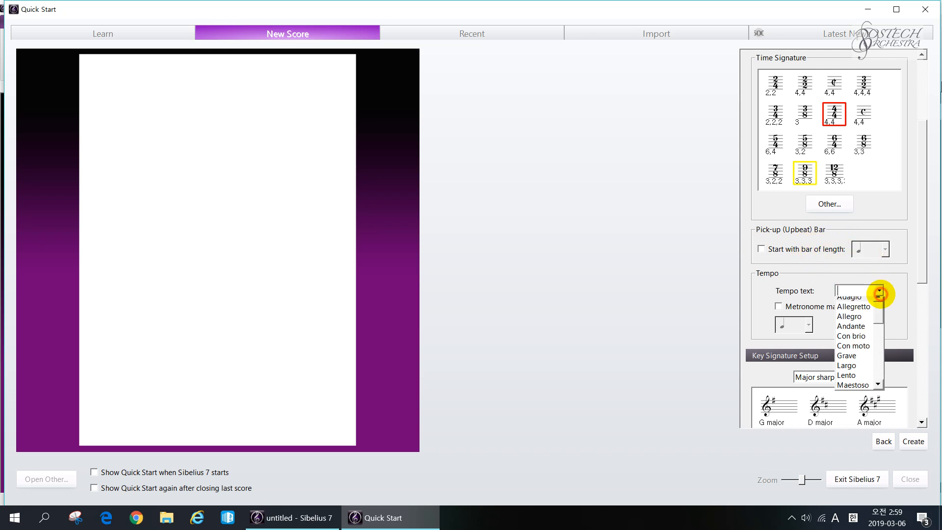
pyautogui.scroll(-6, 868, 331)
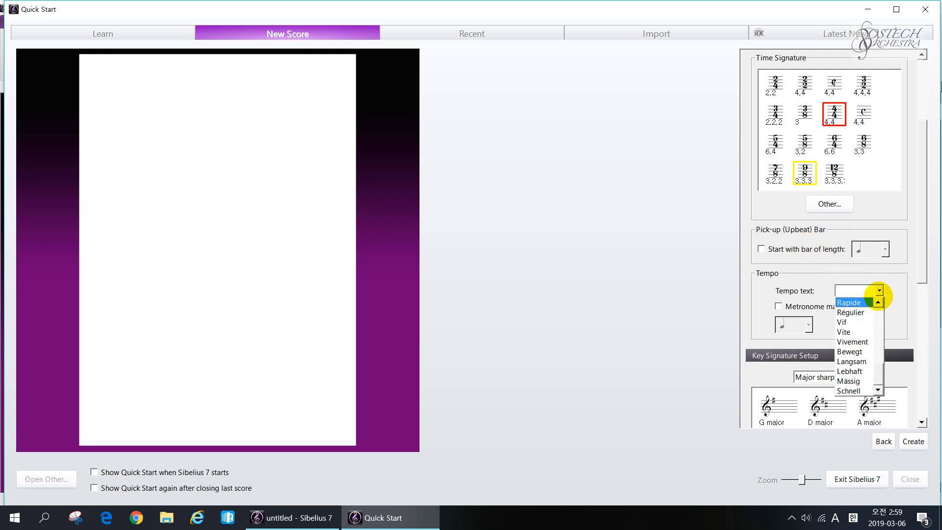
pyautogui.click(878, 294)
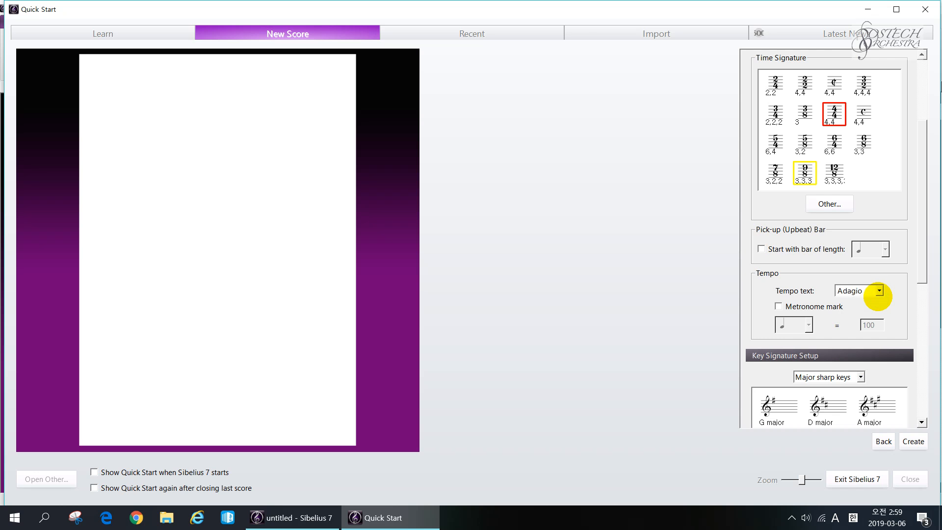
pyautogui.click(878, 292)
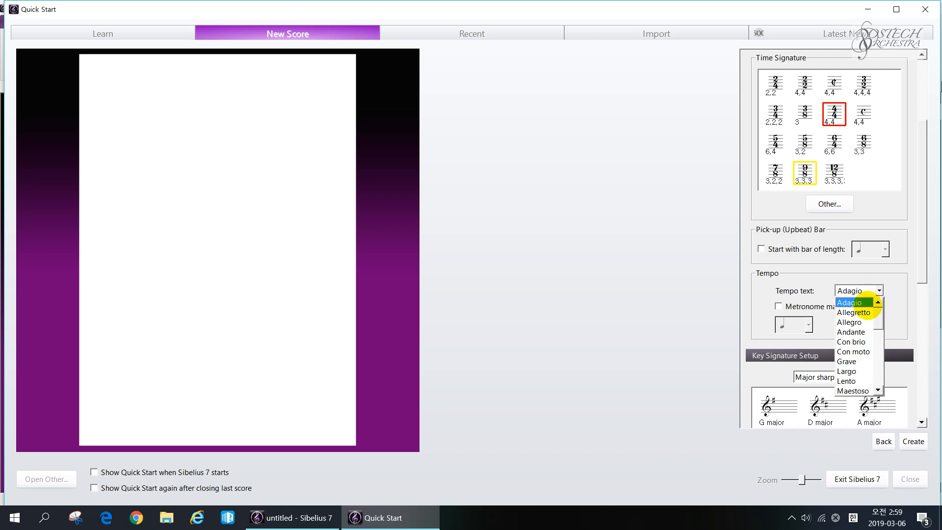
pyautogui.click(780, 296)
# Examine the key signature categories and the score information fields of the blank score setup
pyautogui.scroll(-5, 776, 314)
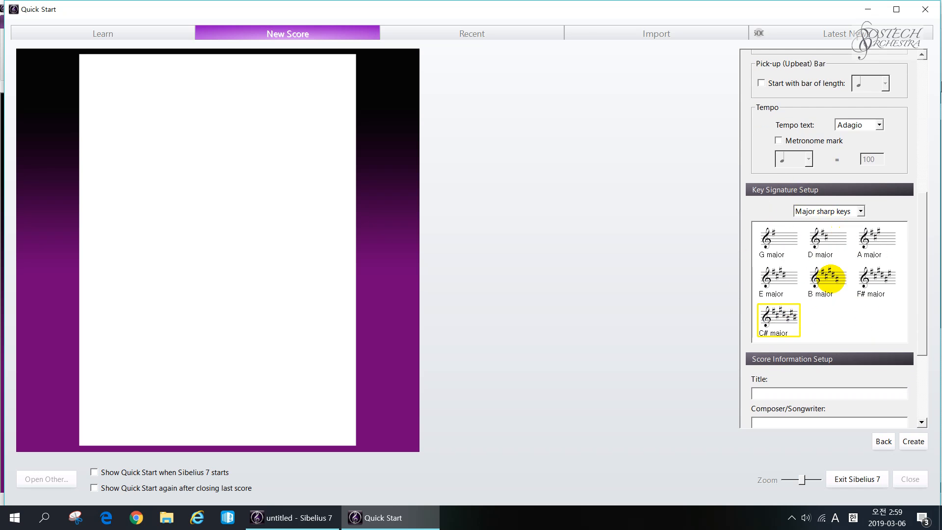
pyautogui.click(834, 211)
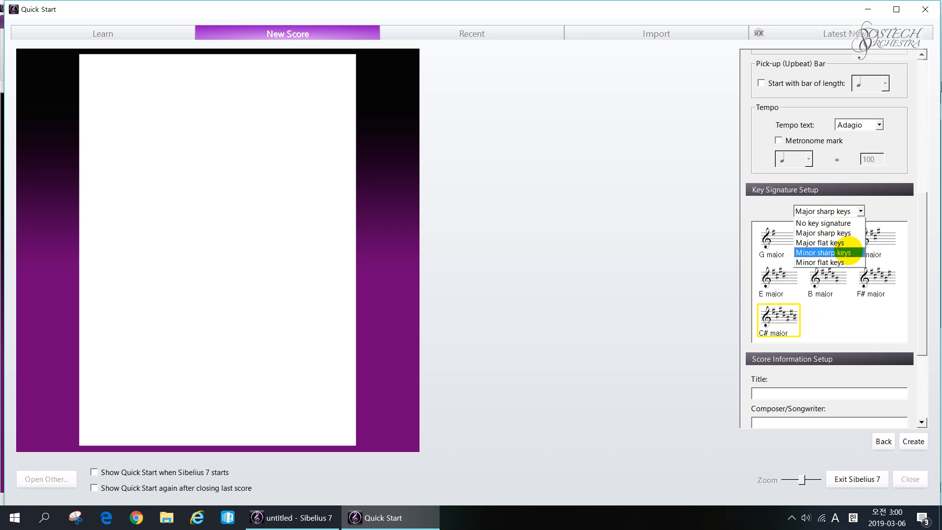
pyautogui.click(854, 326)
pyautogui.scroll(-2, 855, 327)
pyautogui.scroll(-1, 856, 328)
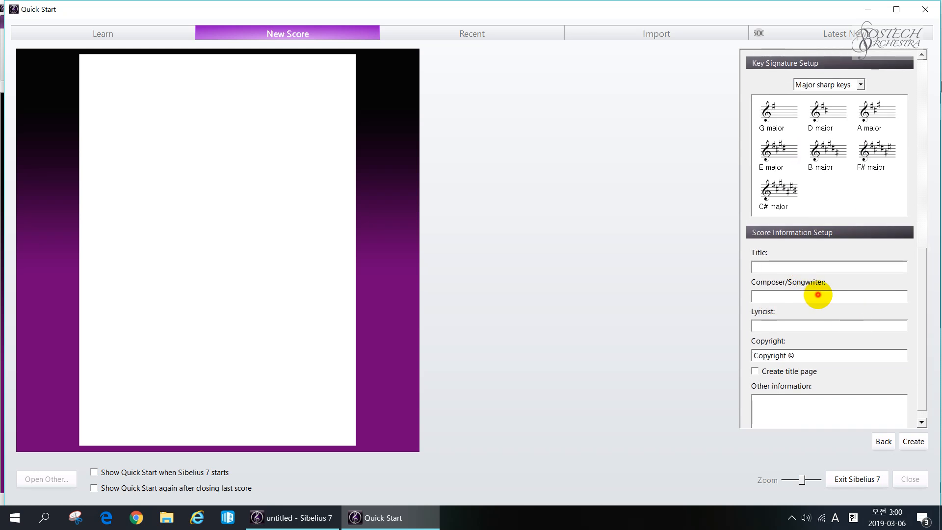
pyautogui.scroll(-1, 843, 326)
pyautogui.click(835, 317)
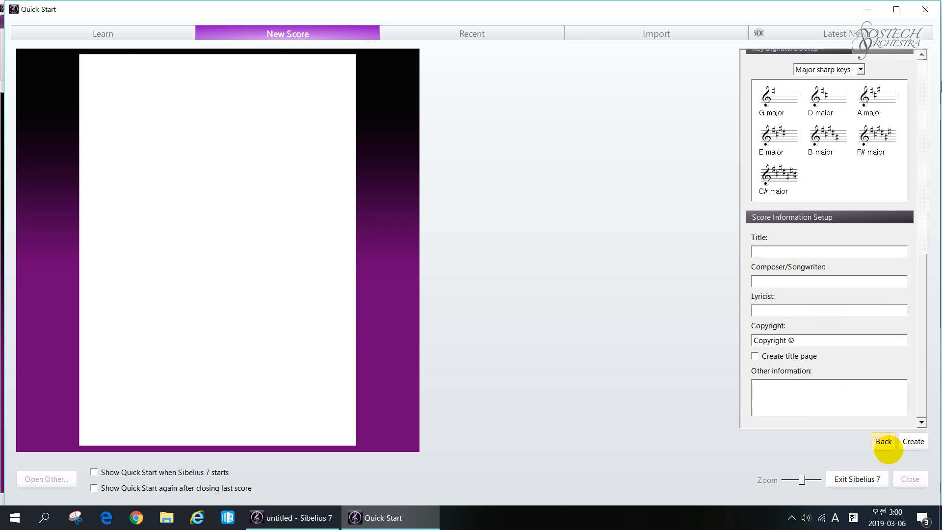
# Leave the blank score setup without creating a score and close the Quick Start window
pyautogui.click(884, 442)
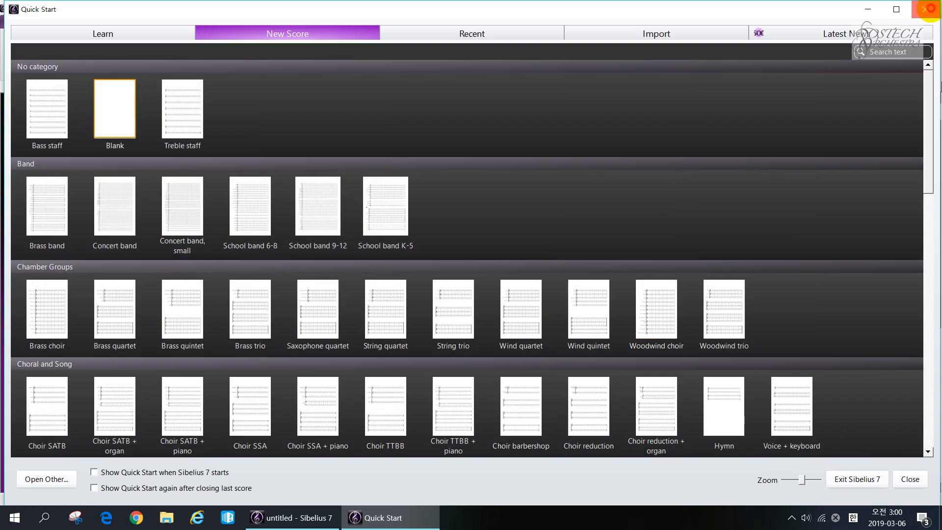
pyautogui.click(926, 9)
pyautogui.moveTo(311, 206); pyautogui.dragTo(525, 247)
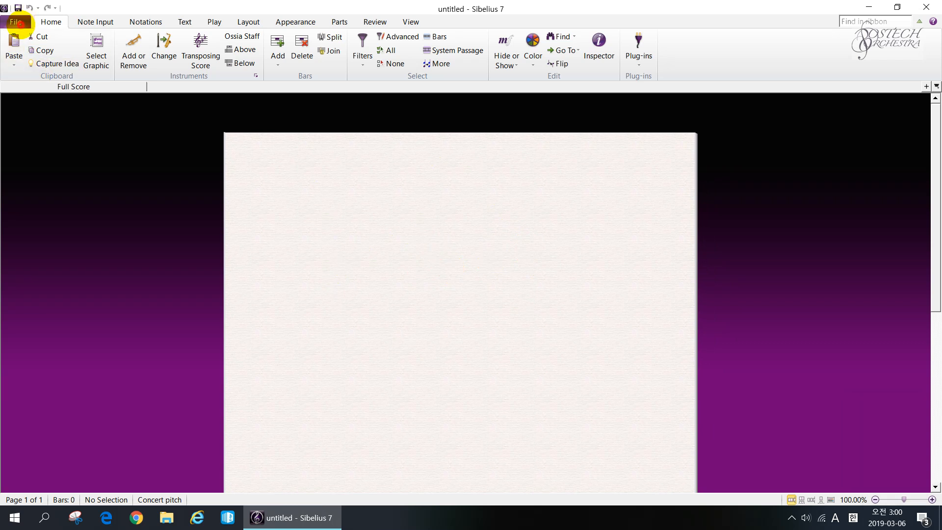
# Start opening an existing score and browse to the Orchestra folder inside 대학교 on drive D
pyautogui.click(16, 21)
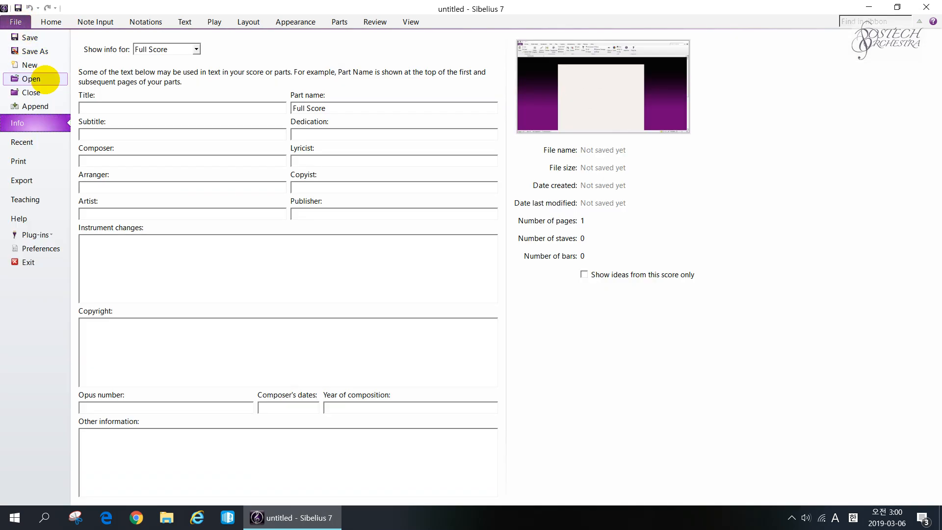
pyautogui.click(32, 78)
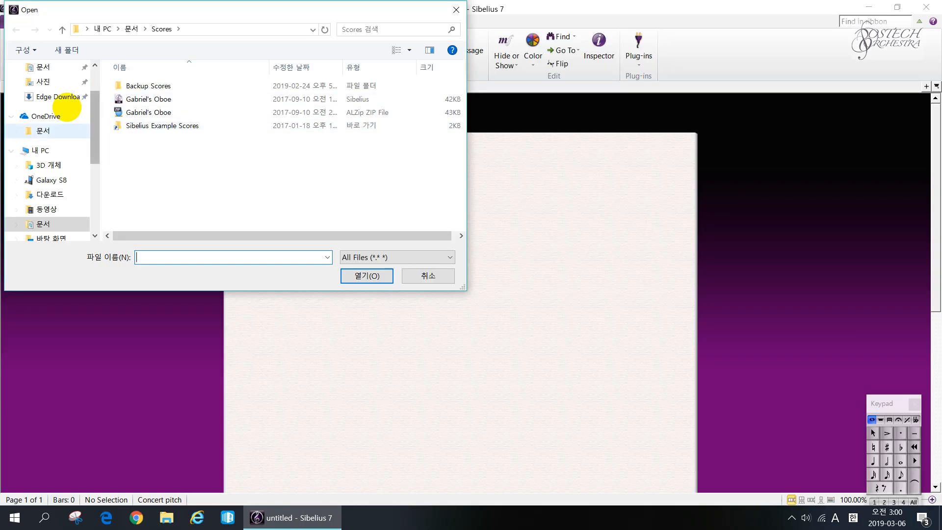
pyautogui.scroll(-1, 66, 106)
pyautogui.scroll(-4, 63, 101)
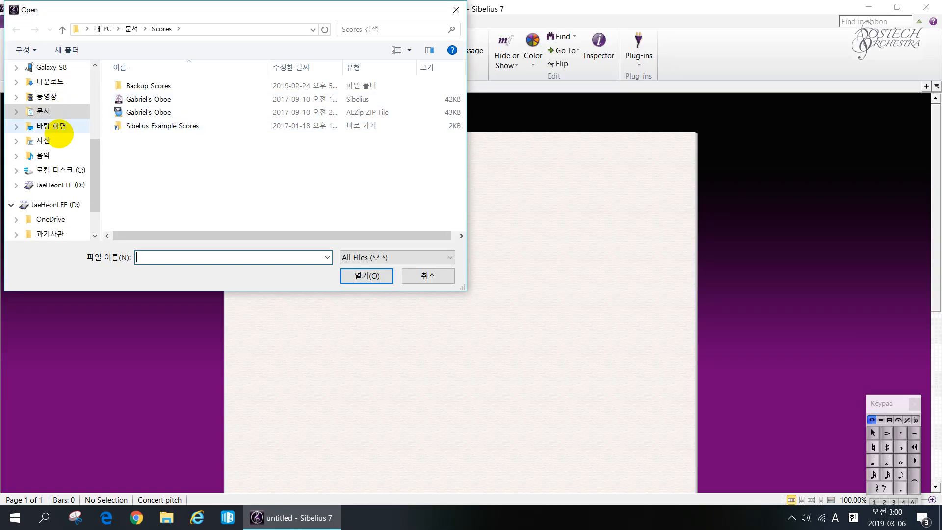
pyautogui.click(48, 205)
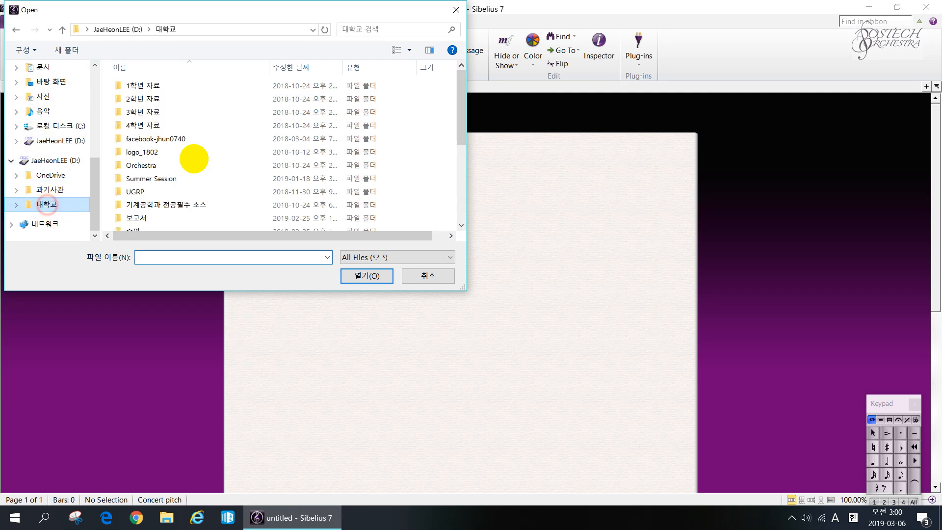
pyautogui.scroll(-2, 187, 143)
pyautogui.doubleClick(164, 91)
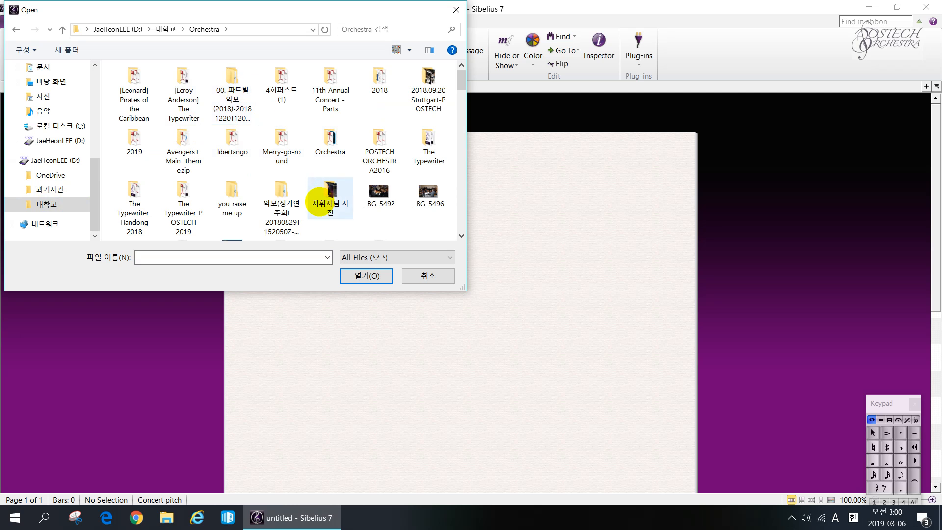
# Browse through the nested Orchestra folder and 행사 연주 악보집(2018) to the inner 행사 연주 악보집 (2018) folder
pyautogui.click(335, 145)
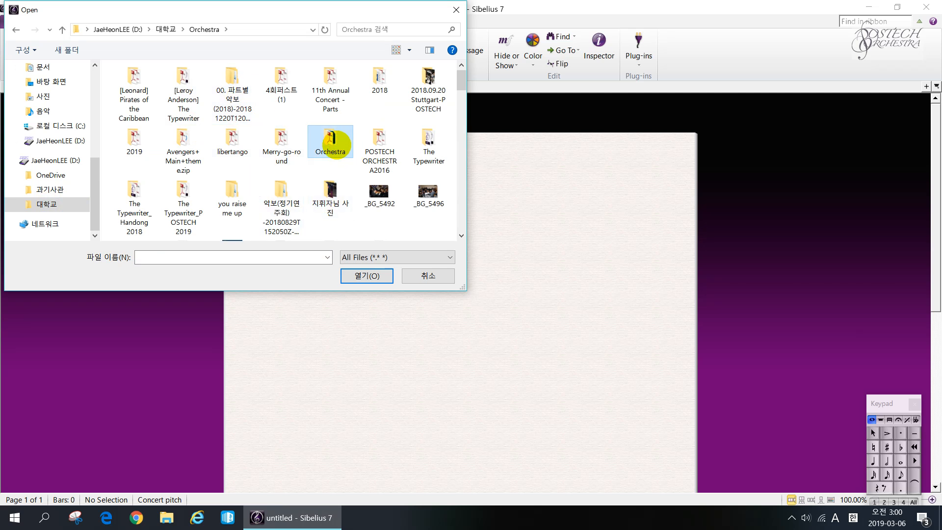
pyautogui.doubleClick(336, 143)
pyautogui.scroll(-2, 337, 143)
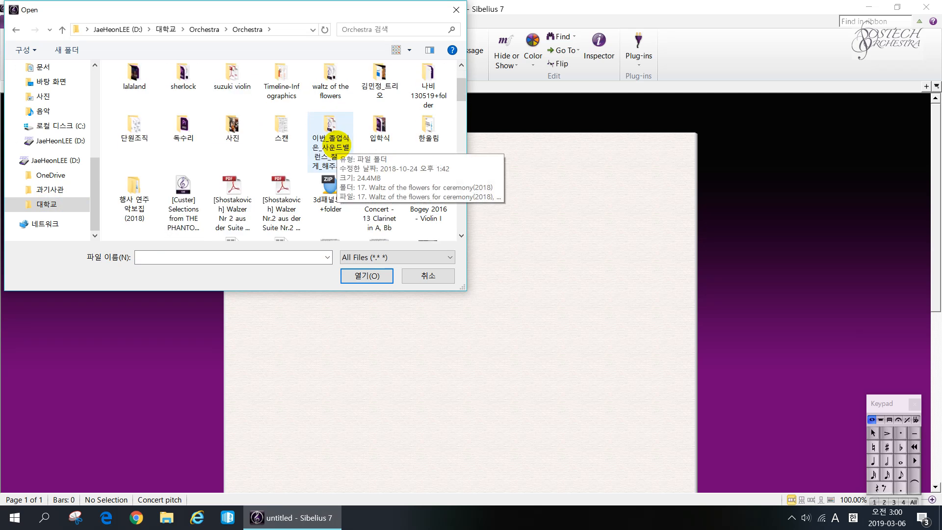
pyautogui.click(135, 178)
pyautogui.doubleClick(135, 178)
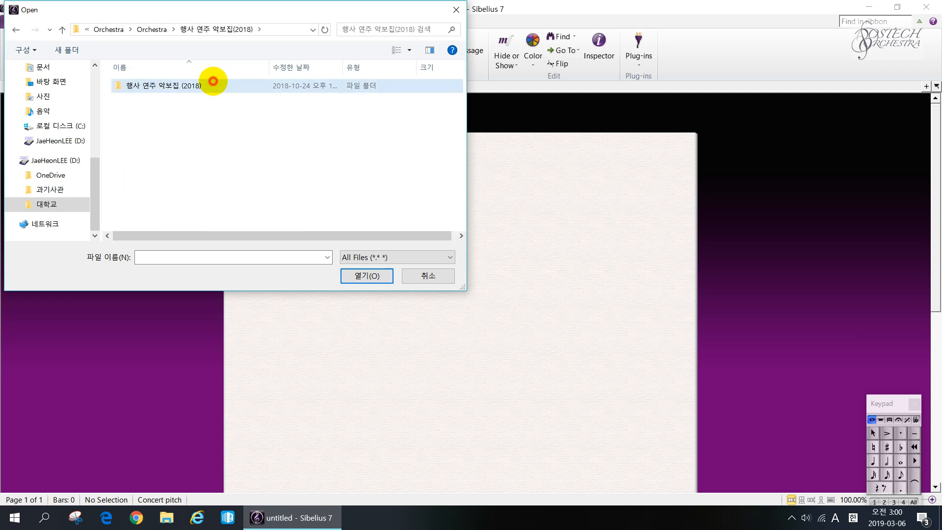
pyautogui.doubleClick(211, 83)
# Find the 06. [Holst] Planet Jupiter (2013) folder and open the Sibelius score of the same name
pyautogui.scroll(-4, 240, 153)
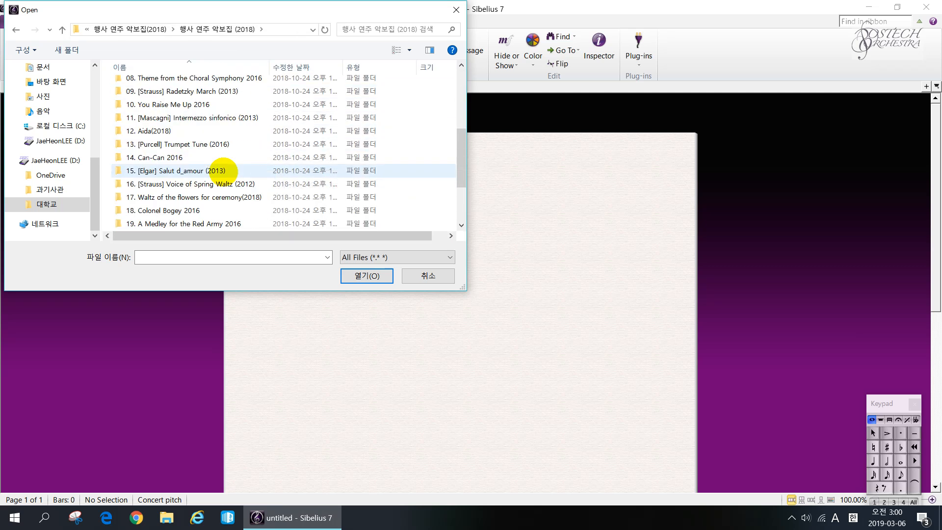
pyautogui.scroll(-2, 222, 171)
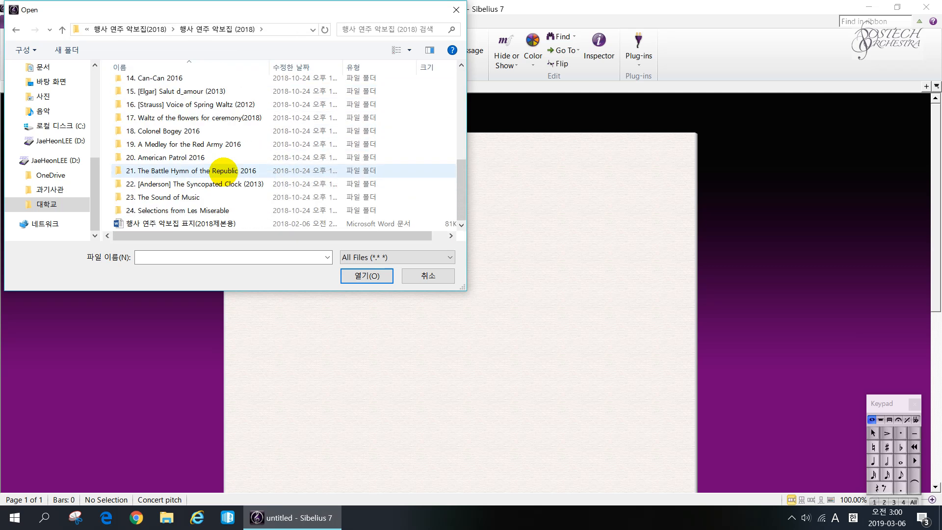
pyautogui.scroll(5, 226, 171)
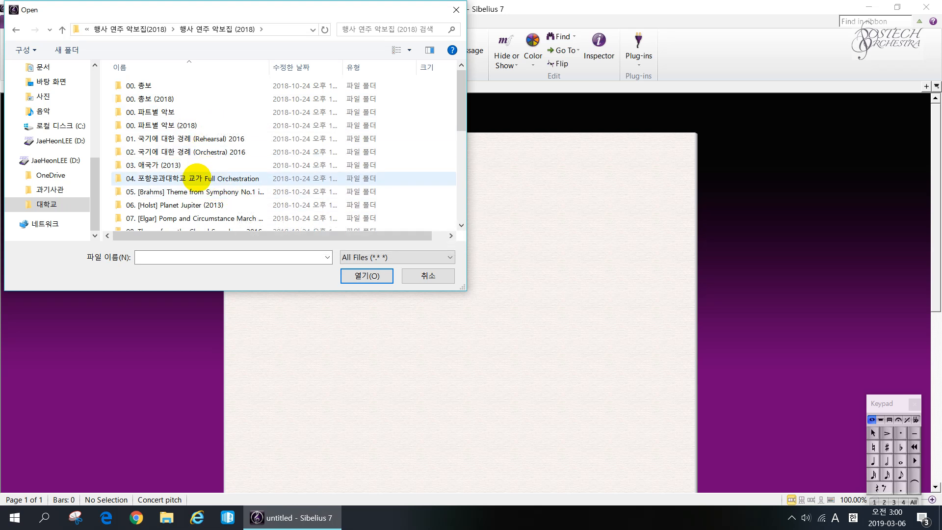
pyautogui.doubleClick(218, 204)
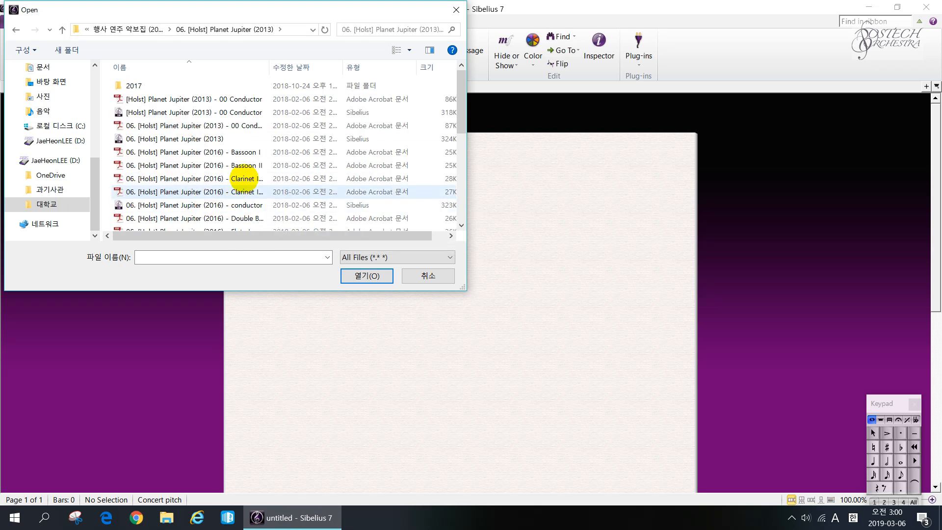
pyautogui.doubleClick(214, 139)
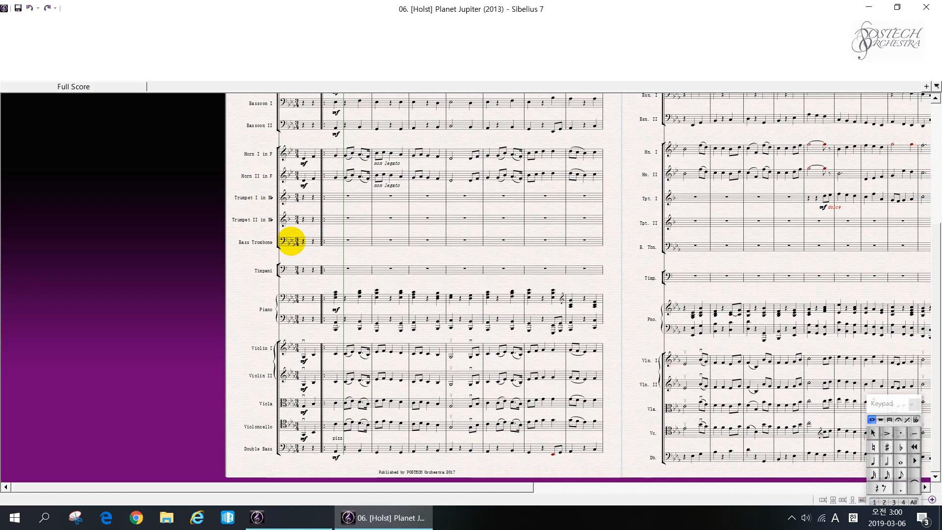
# Look over the pages and instrument staves of the Planet Jupiter full score, returning to its first page
pyautogui.scroll(-3, 291, 240)
pyautogui.scroll(3, 291, 240)
pyautogui.hscroll(5, 291, 240)
pyautogui.hscroll(5, 291, 241)
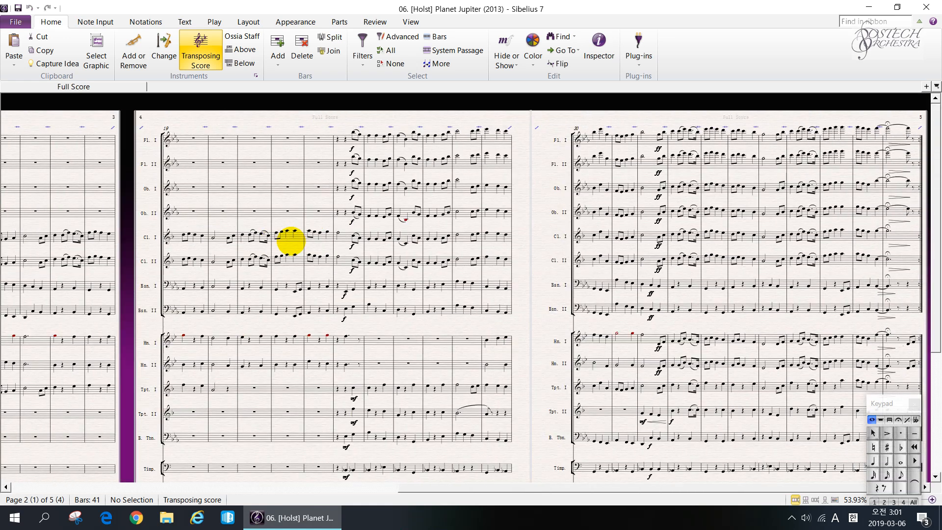
pyautogui.hscroll(-12, 291, 240)
pyautogui.scroll(-3, 408, 271)
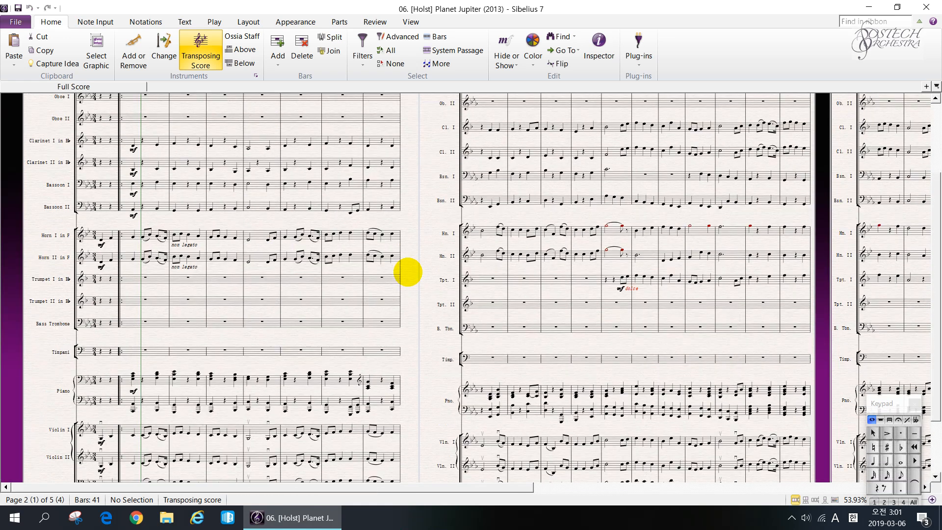
pyautogui.scroll(3, 408, 271)
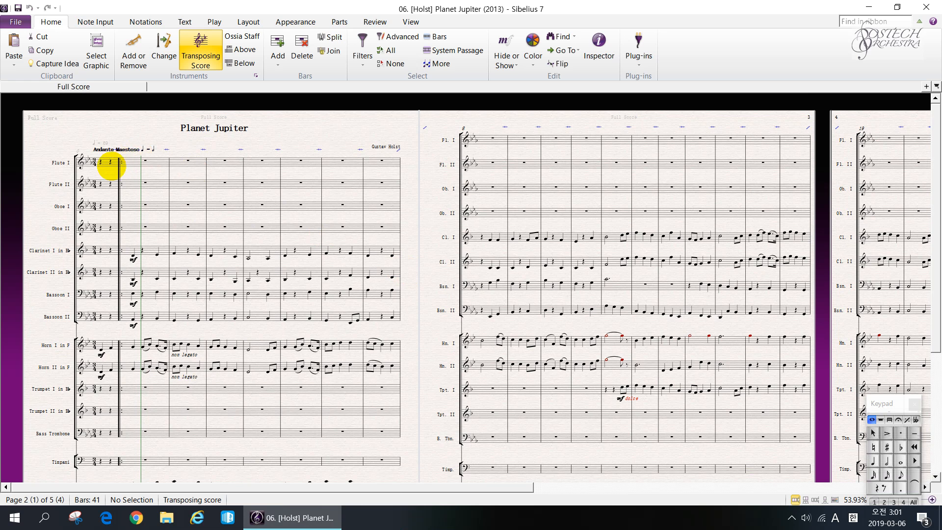
# Play back the opening bars of the score from Clarinet I's first rest, raising the volume, and stop playback
pyautogui.click(65, 162)
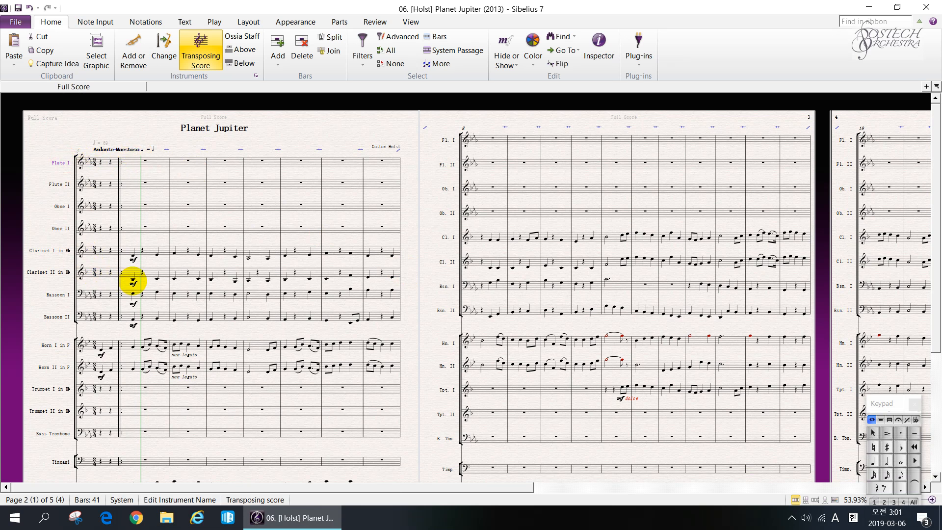
pyautogui.click(100, 251)
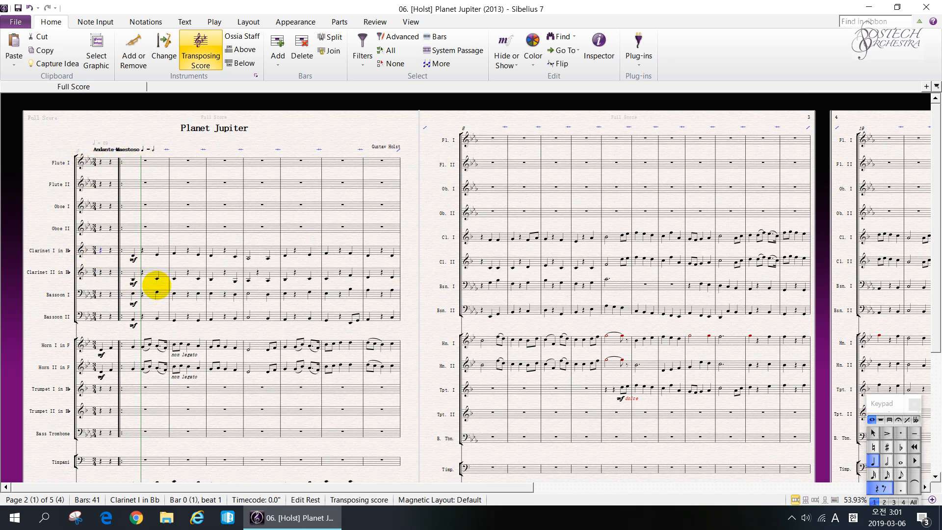
pyautogui.scroll(1, 156, 285)
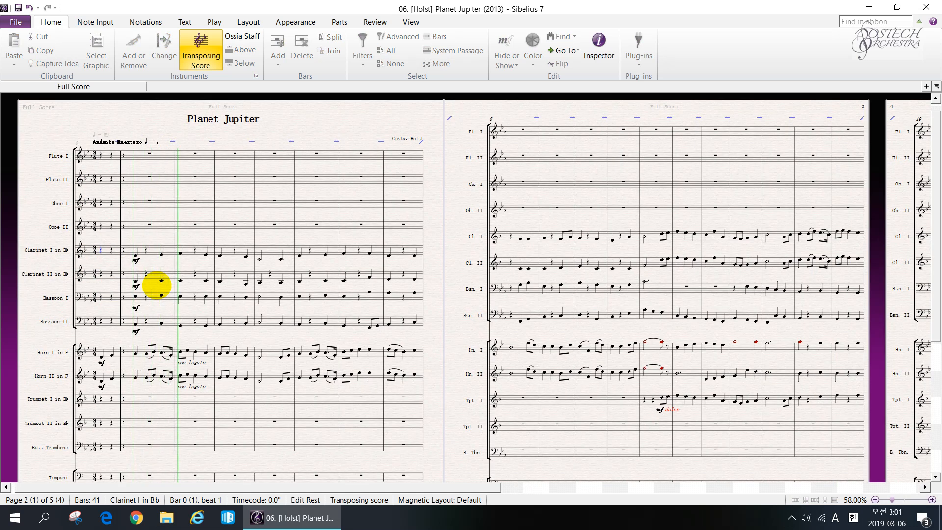
pyautogui.press('XF86AudioRaiseVolume')
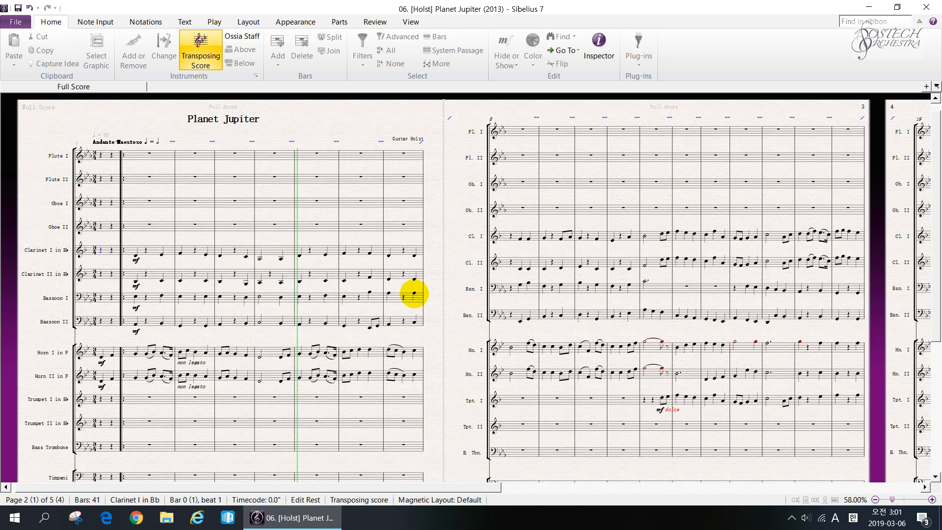
pyautogui.scroll(-4, 415, 293)
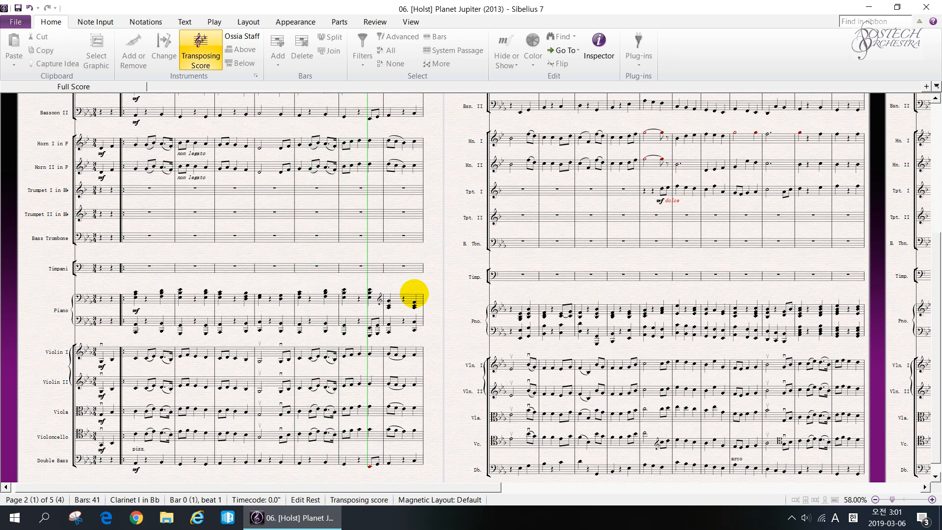
pyautogui.press('space')
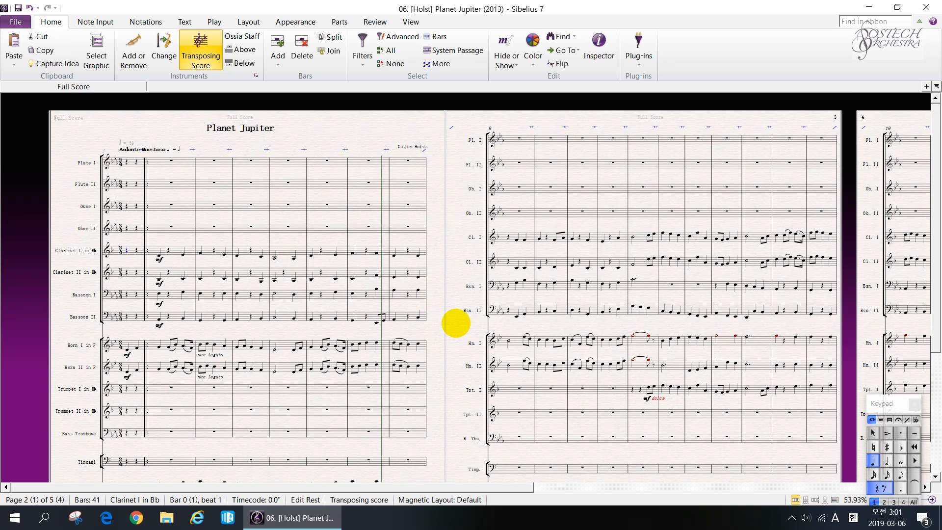
# Minimise the score window, launch PhotoScore & NotateMe from the desktop and minimise it as well
pyautogui.scroll(-3, 428, 300)
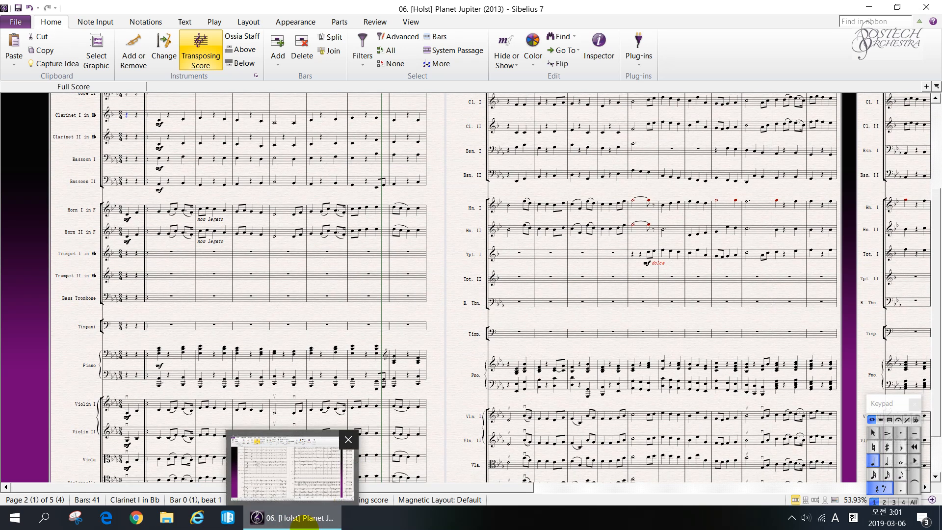
pyautogui.click(304, 523)
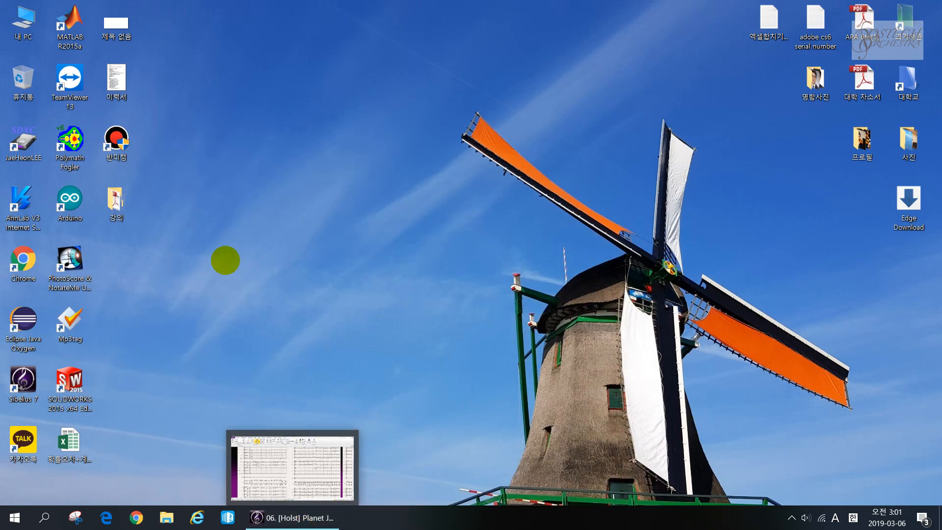
pyautogui.doubleClick(73, 262)
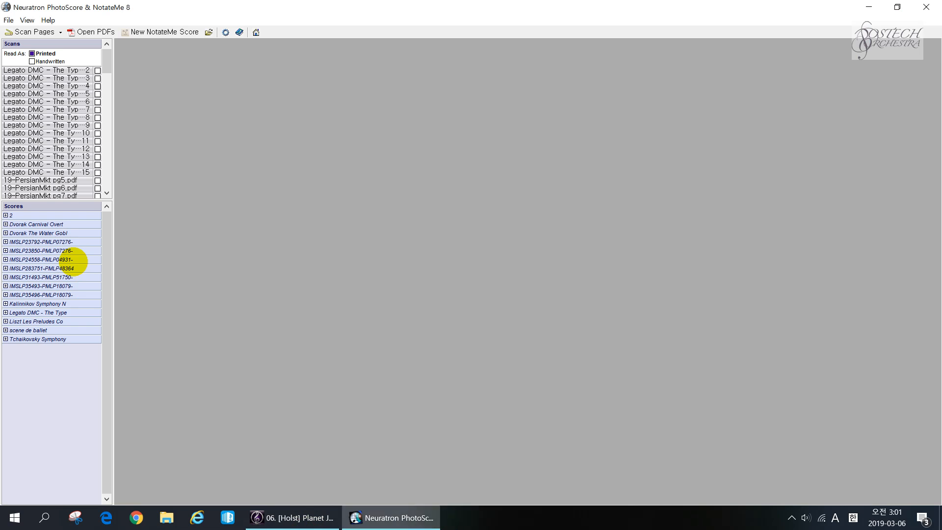
pyautogui.click(388, 516)
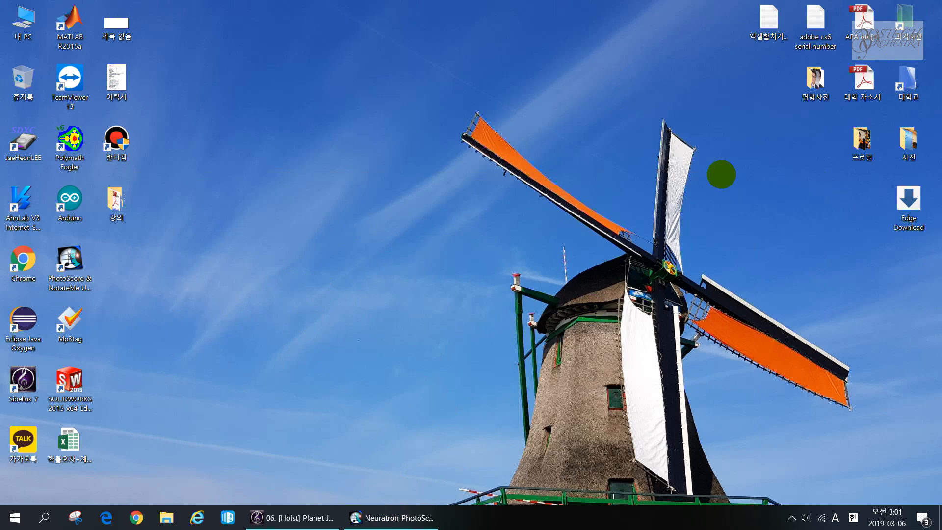
# Open the 대학교 folder from the desktop and go into its Orchestra folder
pyautogui.click(915, 92)
pyautogui.doubleClick(915, 92)
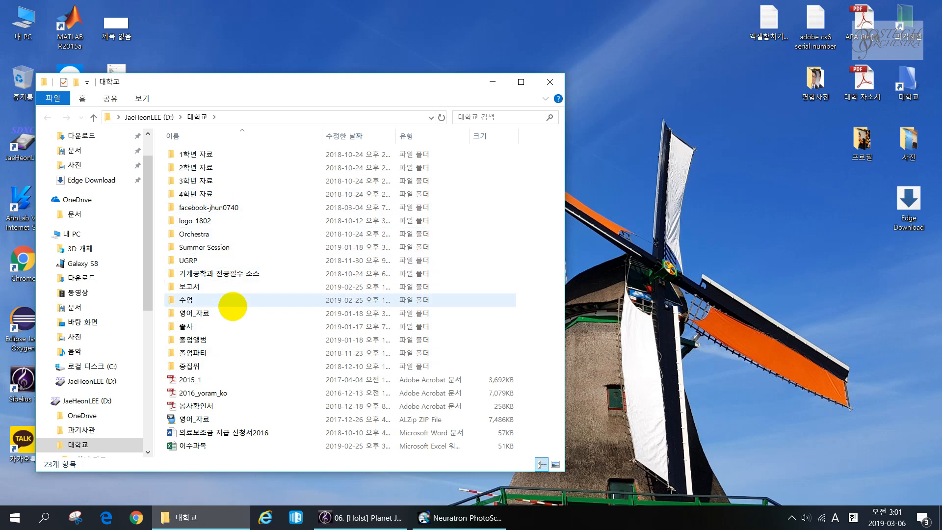
pyautogui.doubleClick(231, 233)
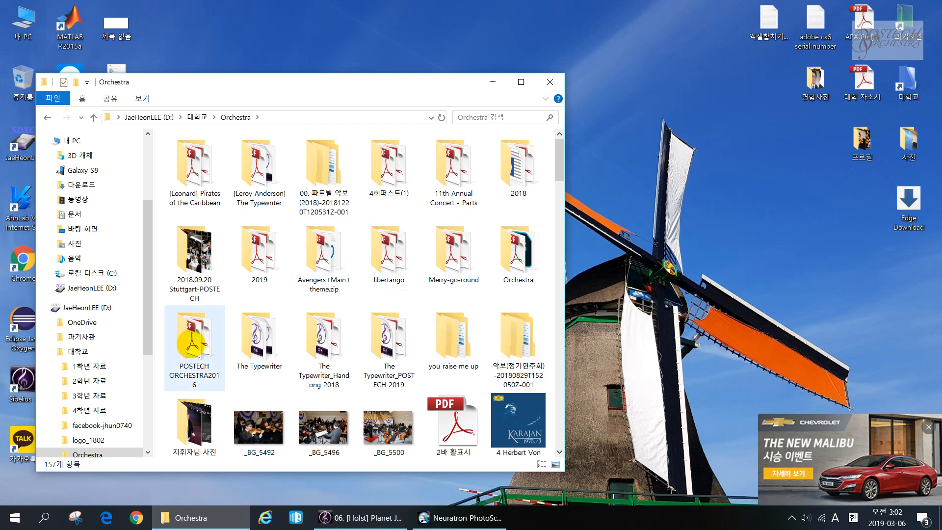
# Look through the nested Orchestra subfolder and return to the parent Orchestra folder
pyautogui.click(518, 250)
pyautogui.doubleClick(519, 250)
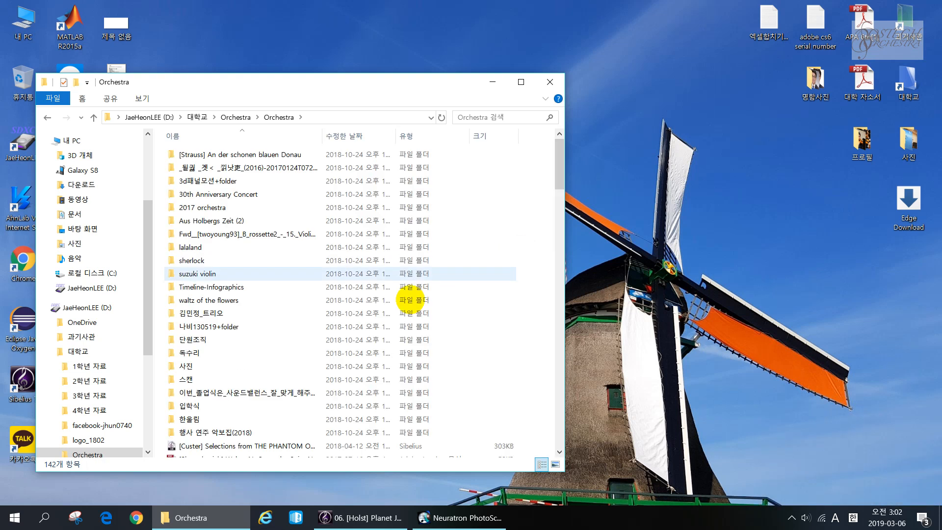
pyautogui.scroll(-2, 339, 319)
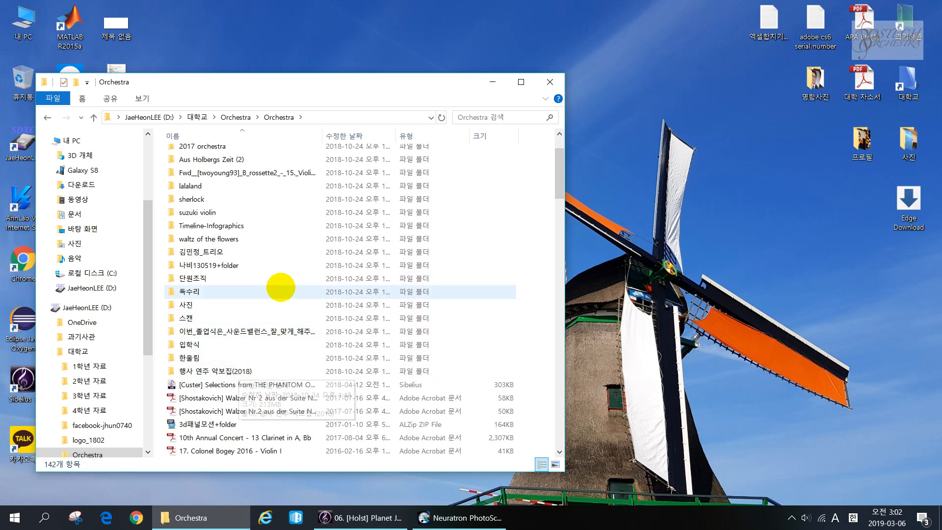
pyautogui.scroll(2, 274, 285)
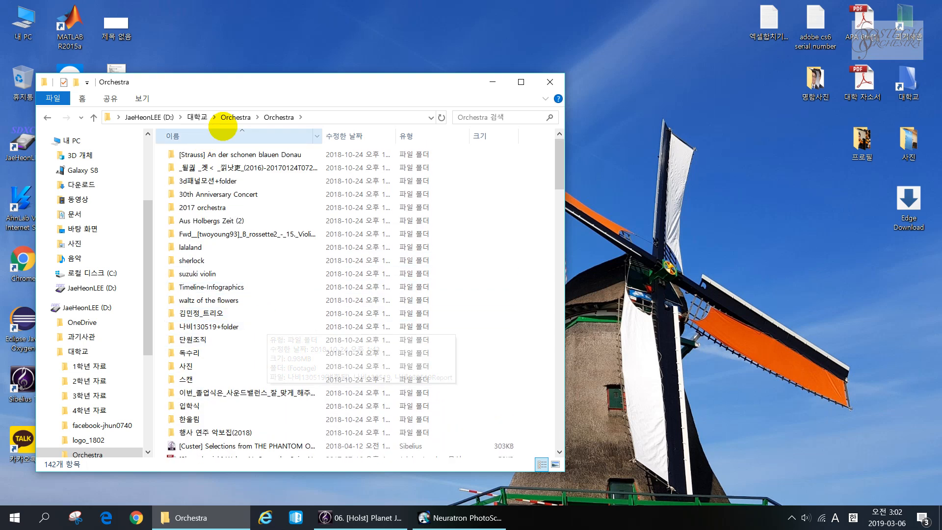
pyautogui.click(236, 116)
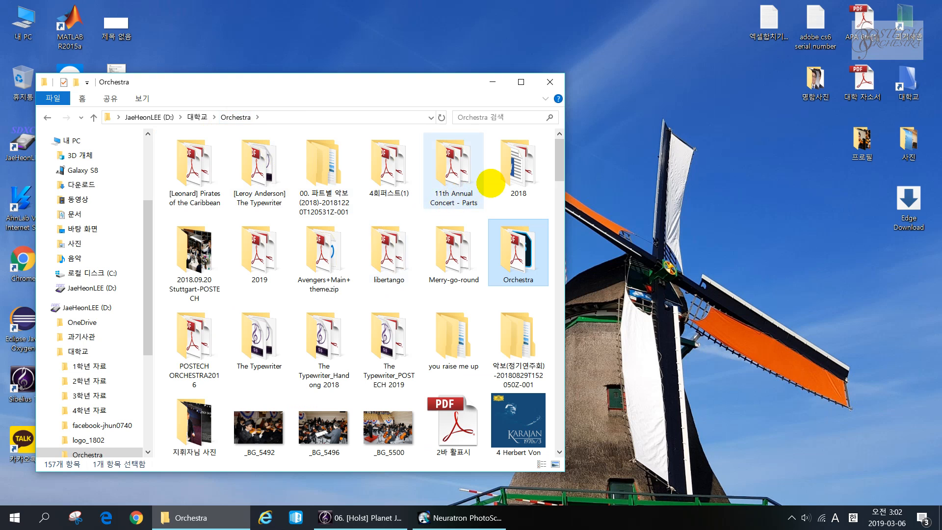
# Look into the 2019 and The Typewriter_POSTECH 2019 folders, returning to the Orchestra folder
pyautogui.doubleClick(251, 256)
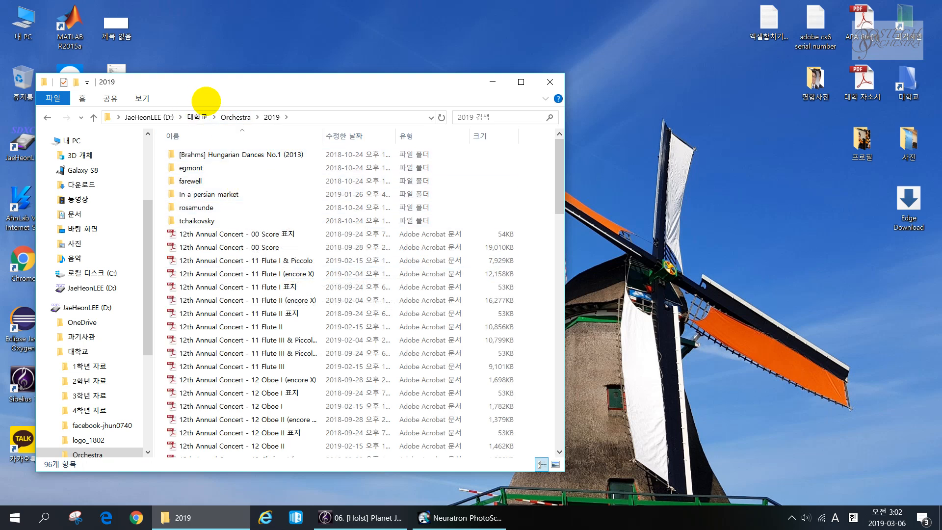
pyautogui.click(232, 116)
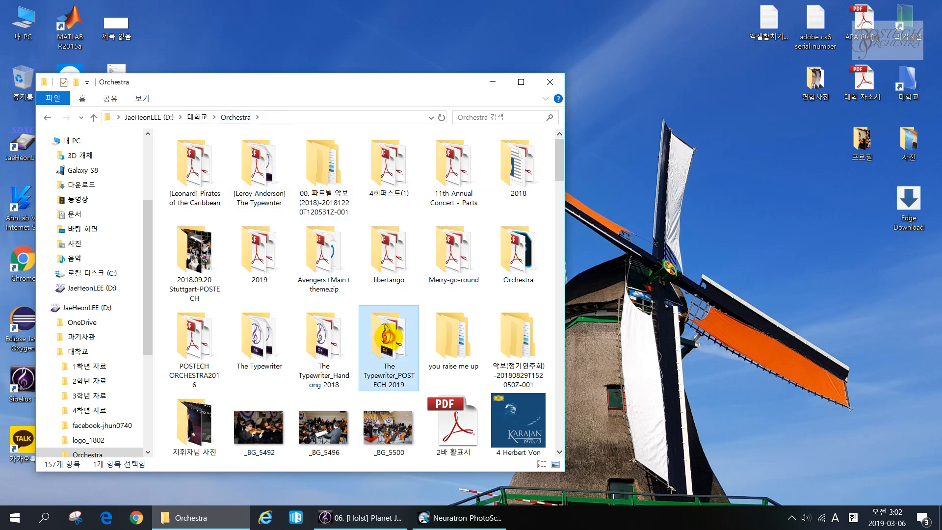
pyautogui.doubleClick(384, 336)
pyautogui.scroll(-2, 294, 236)
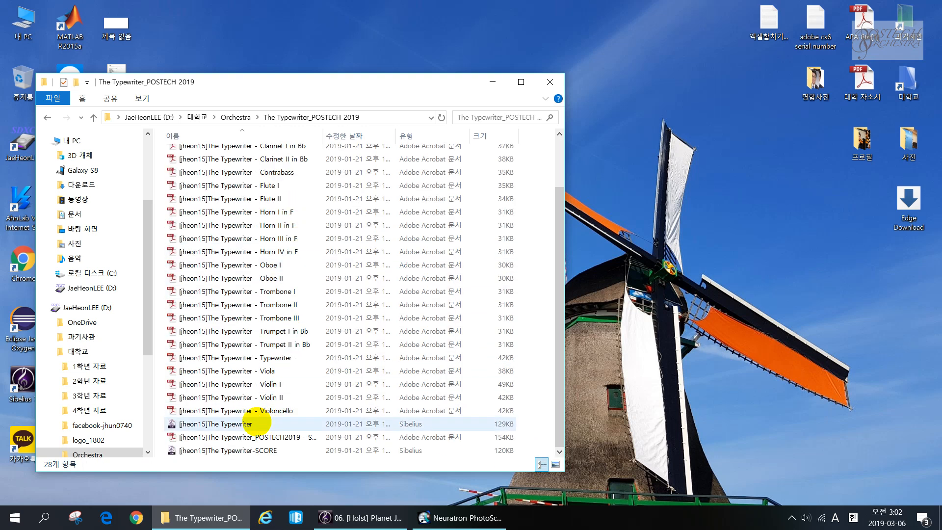
pyautogui.click(236, 118)
# Open the farewell folder inside 2019 and fit the name column to the full file names
pyautogui.click(270, 255)
pyautogui.doubleClick(270, 255)
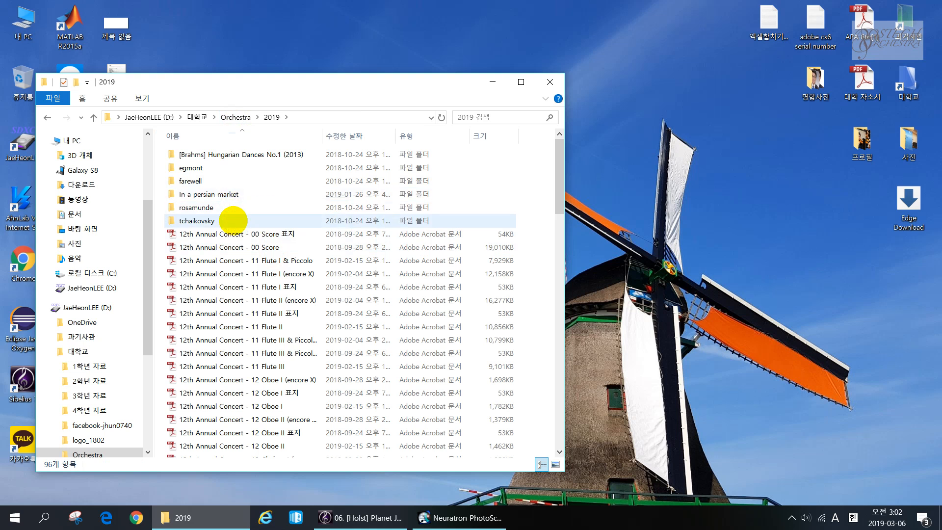
pyautogui.doubleClick(231, 181)
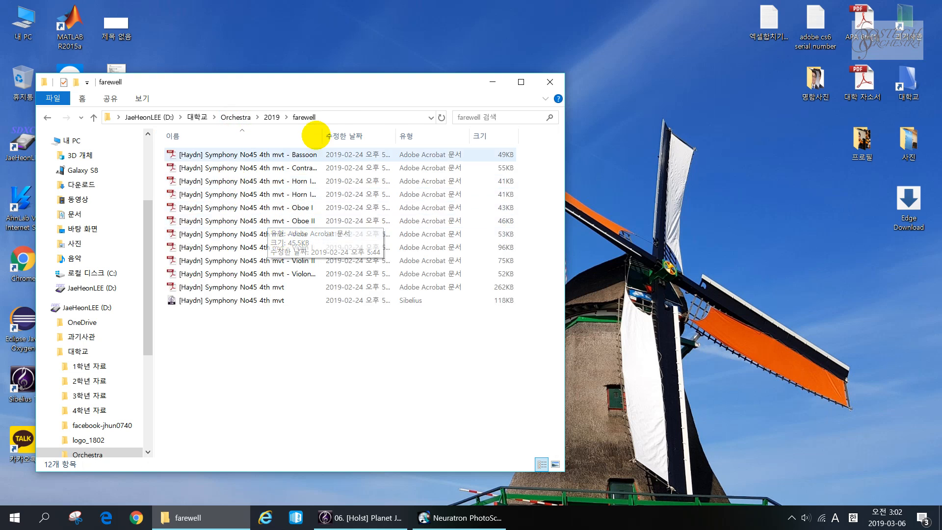
pyautogui.doubleClick(321, 135)
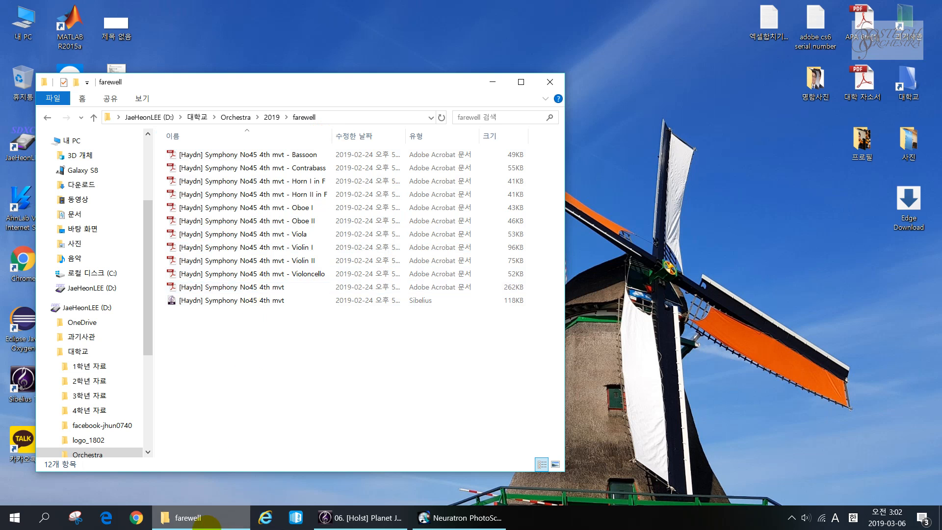
# Search the web for "farewell imslp" in Chrome and open the IMSLP page for Haydn's Symphony No.45 in F-sharp minor
pyautogui.click(137, 518)
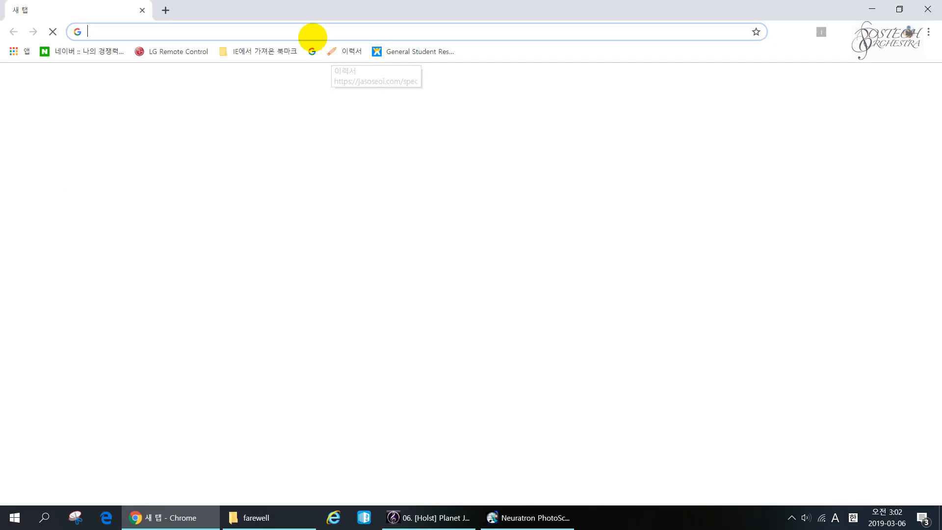
pyautogui.write('farewell')
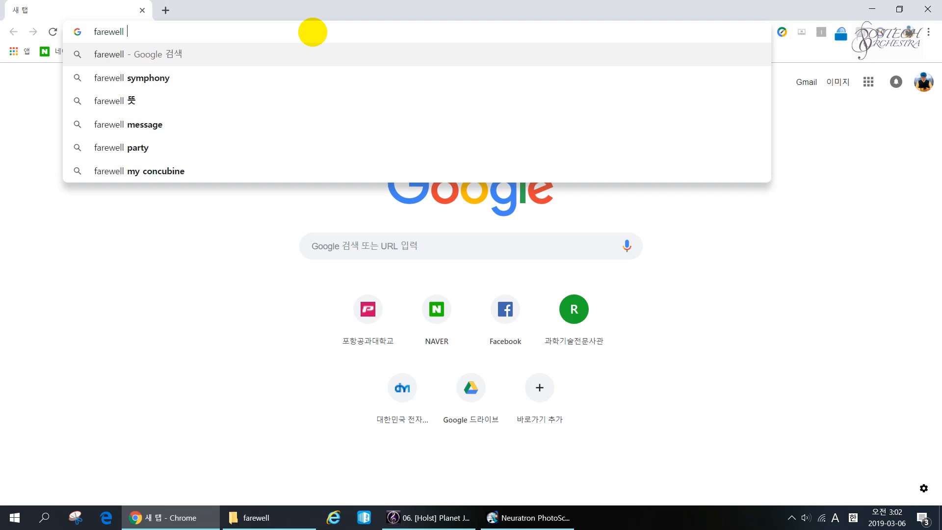
pyautogui.write(' imslp')
pyautogui.press('Return')
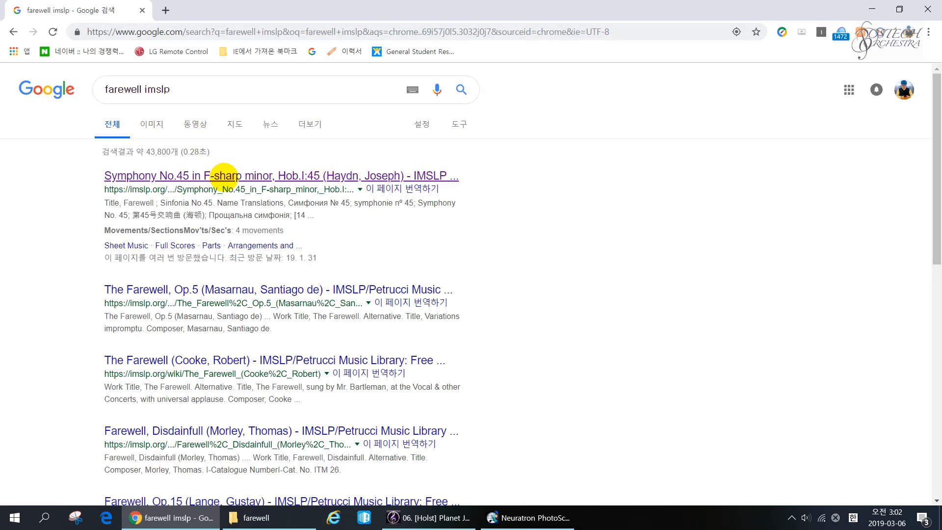
pyautogui.click(224, 175)
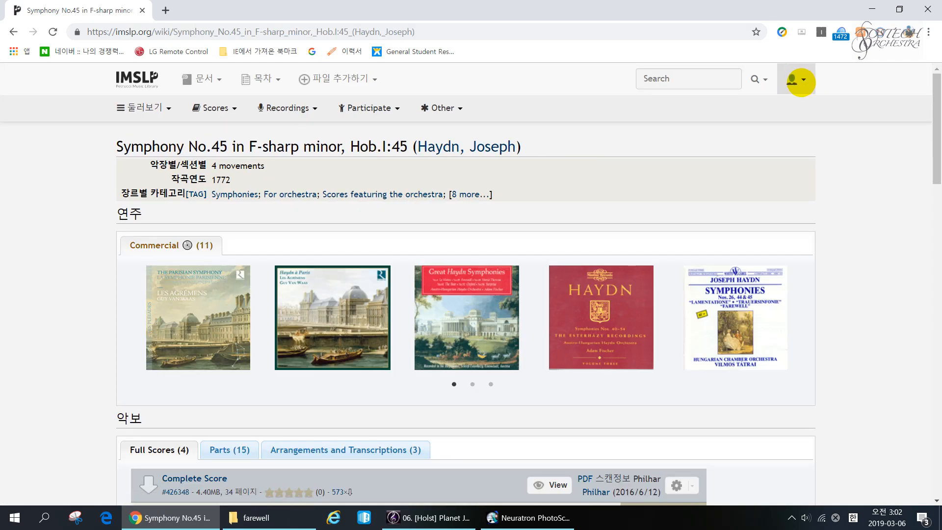
# Look at the IMSLP account options and the symphony's Parts list, returning to the Full Scores list
pyautogui.click(799, 81)
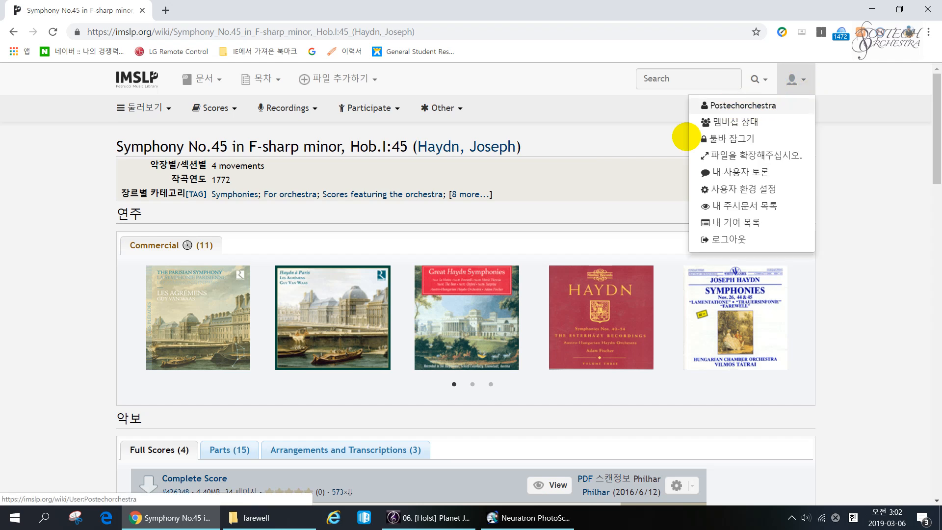
pyautogui.click(605, 160)
pyautogui.scroll(-4, 606, 160)
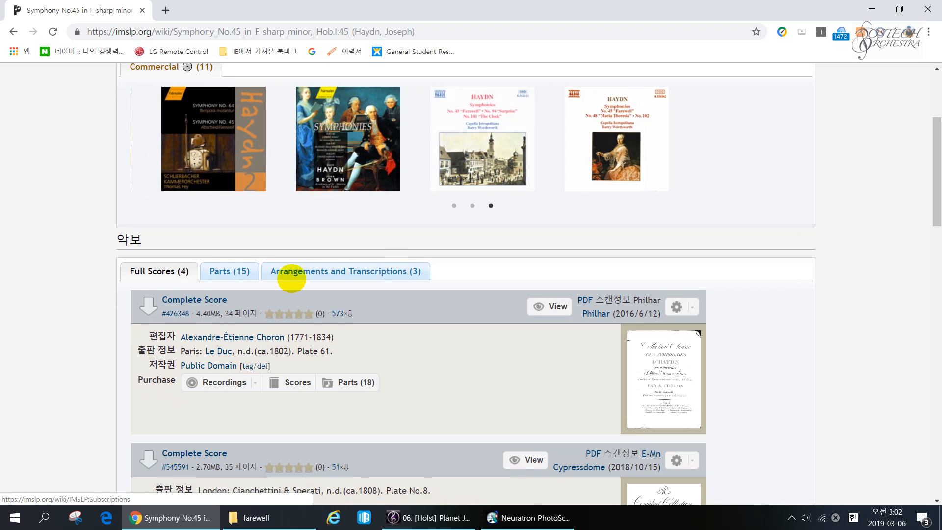
pyautogui.click(227, 271)
pyautogui.scroll(-3, 309, 309)
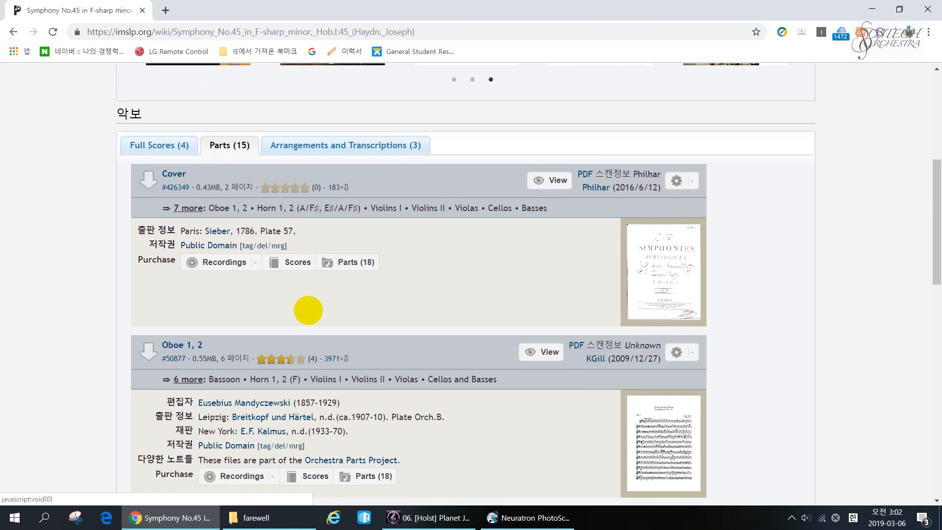
pyautogui.click(183, 142)
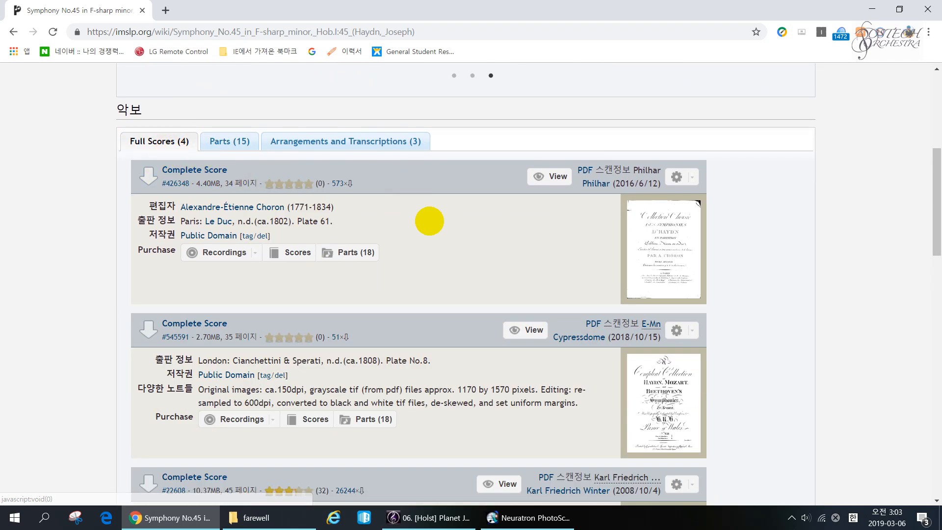
# Open the Complete Score PDF #22608 from the full scores and leaf through it to page 43
pyautogui.scroll(-3, 479, 316)
pyautogui.scroll(2, 322, 196)
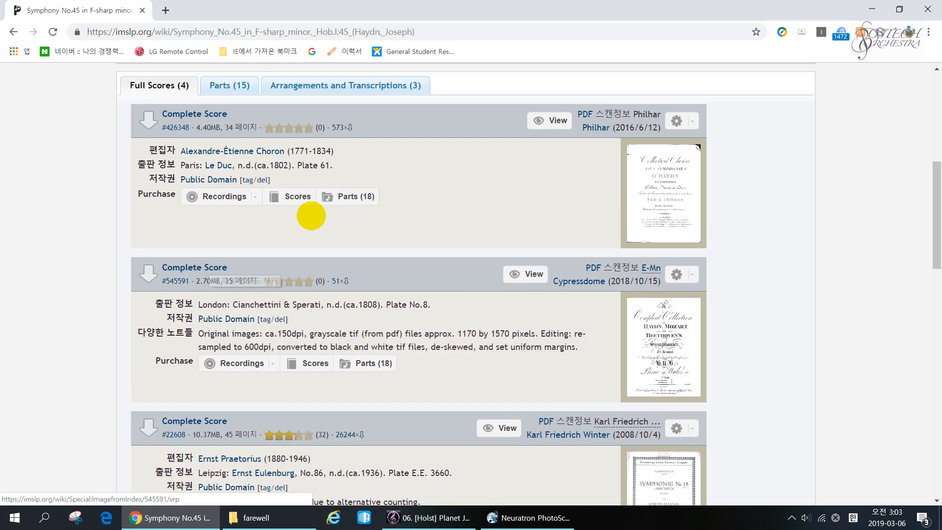
pyautogui.scroll(-5, 309, 212)
pyautogui.scroll(2, 311, 216)
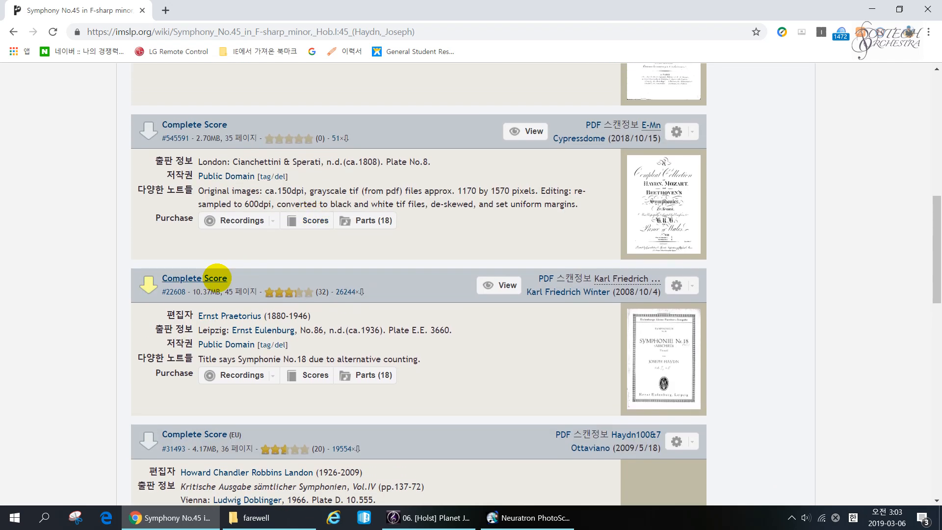
pyautogui.click(217, 278)
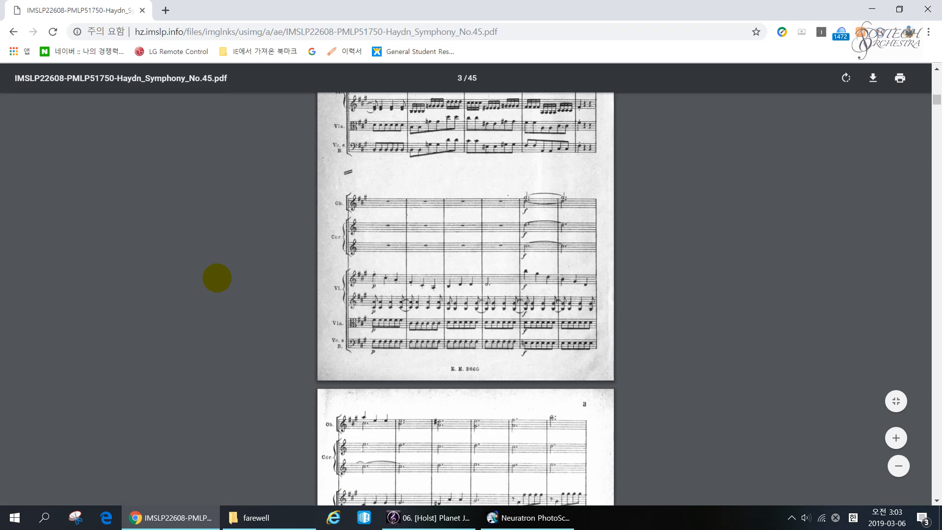
pyautogui.scroll(-5, 217, 278)
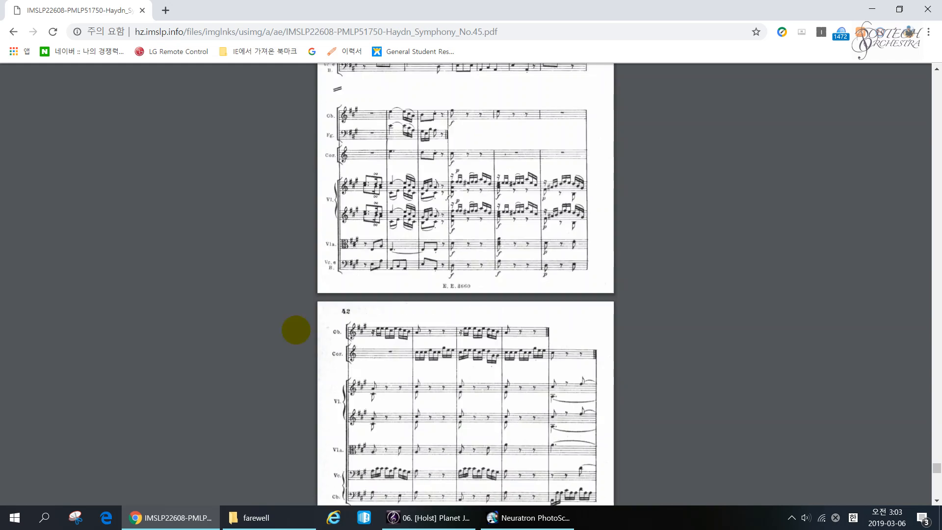
pyautogui.scroll(-2, 608, 416)
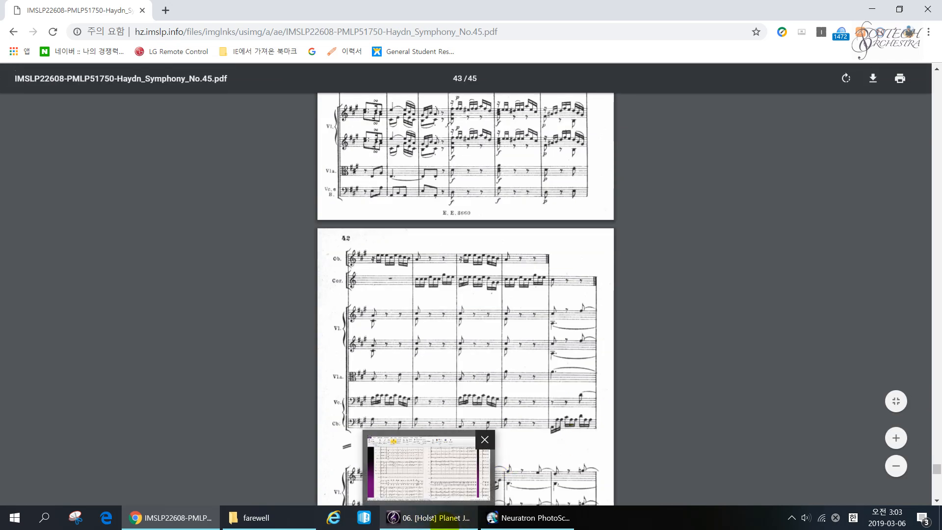
# Switch to Sibelius and create a new score from the Blank template
pyautogui.click(444, 518)
pyautogui.click(15, 22)
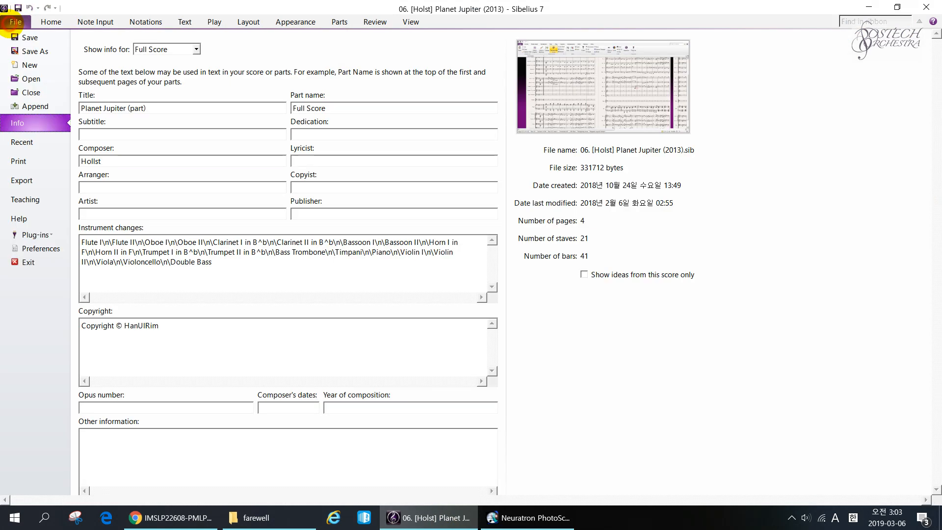
pyautogui.click(31, 64)
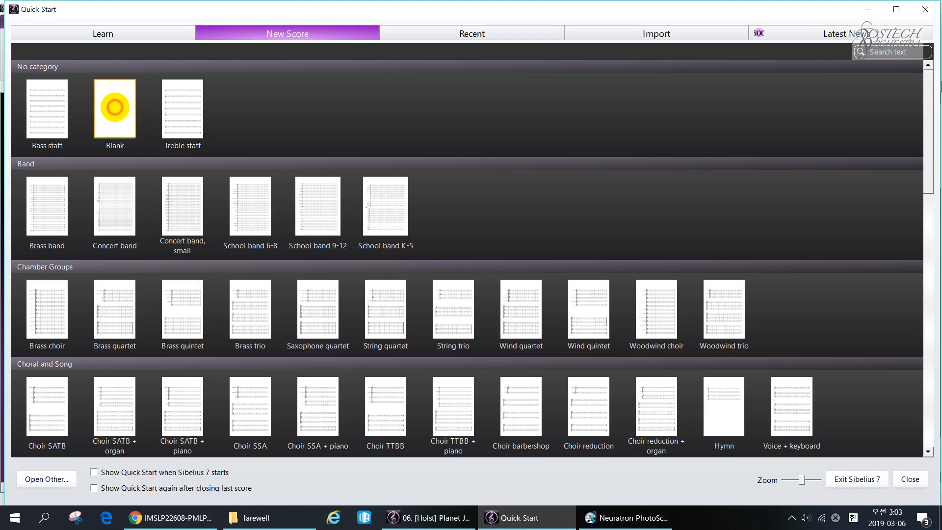
pyautogui.doubleClick(115, 107)
# Add single Violin I, Violin II, Viola, Violoncello and Contrabass staves to the blank score, deleting the duplicate Violin I
pyautogui.click(131, 47)
pyautogui.scroll(-1, 348, 284)
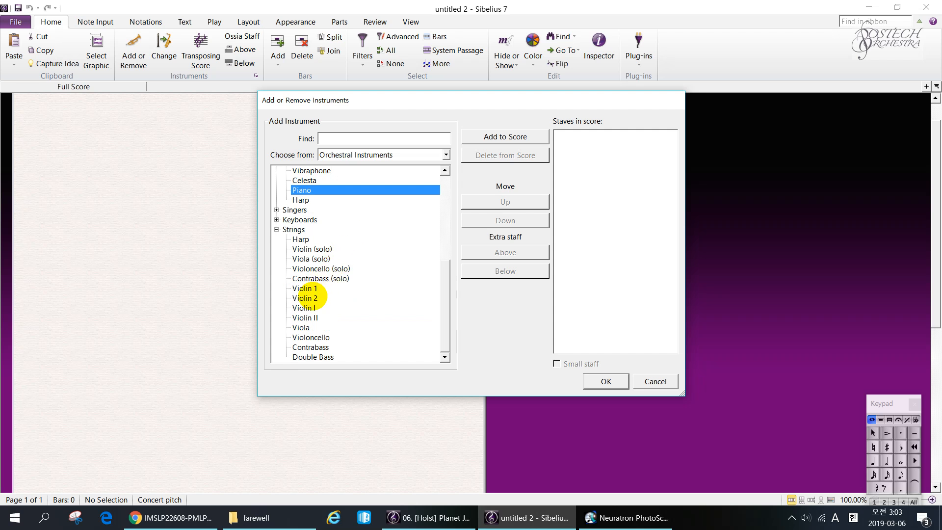
pyautogui.click(305, 309)
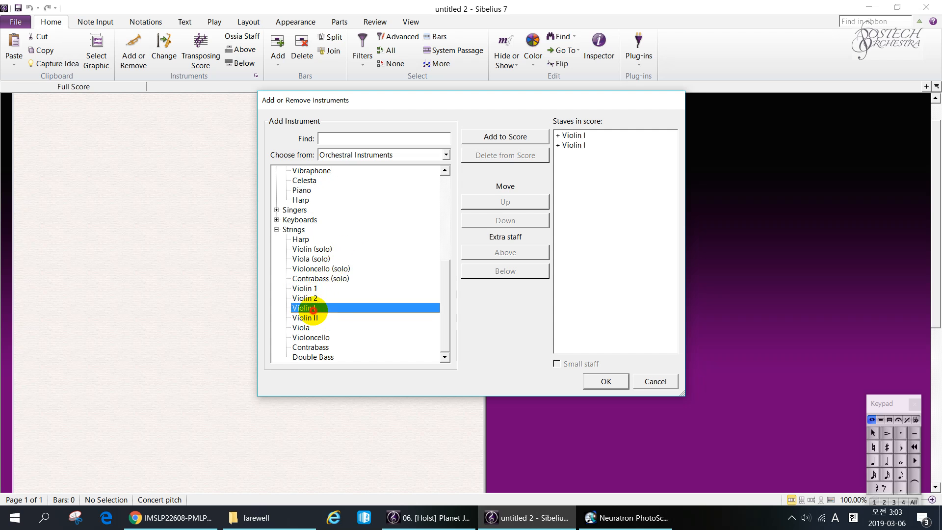
pyautogui.doubleClick(313, 318)
pyautogui.doubleClick(309, 327)
pyautogui.doubleClick(313, 337)
pyautogui.click(316, 346)
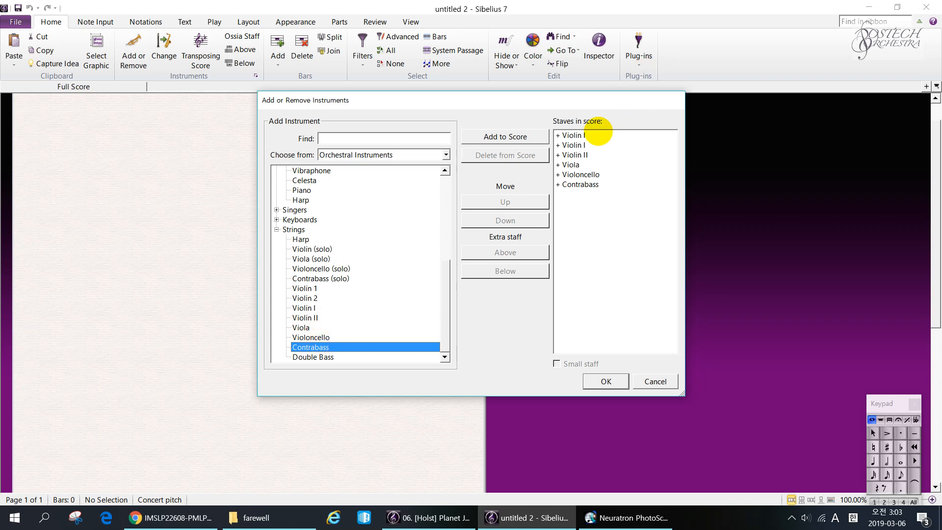
pyautogui.click(591, 145)
pyautogui.click(533, 156)
pyautogui.click(606, 382)
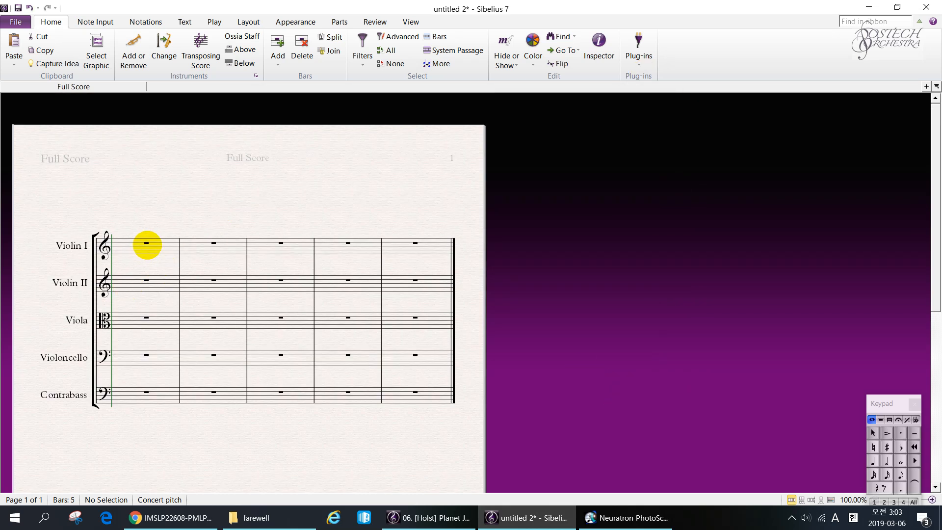
# Enter the quarter notes C, D, C, D in the first bar of the Violin I staff
pyautogui.click(146, 243)
pyautogui.write('cdcd')
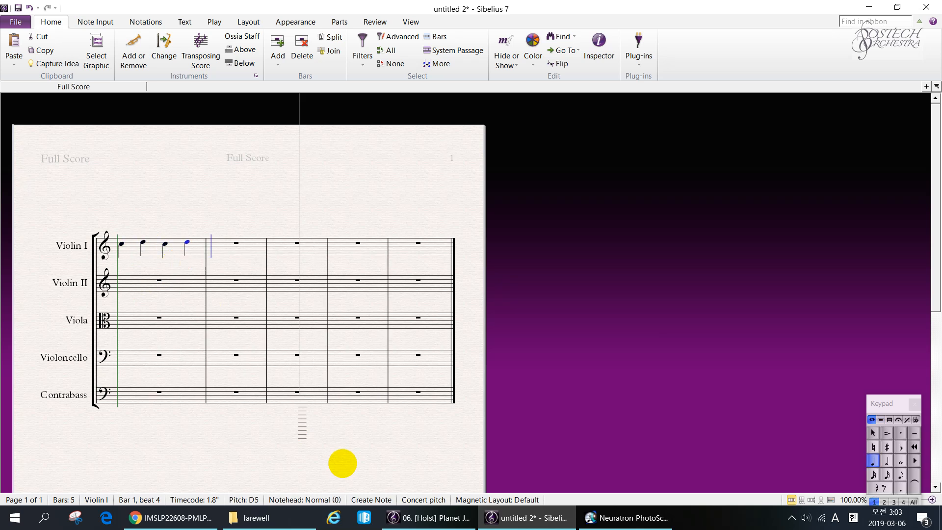
# Arrange the new score side by side with the browser's Haydn PDF, showing the full page 42 of the printed music
pyautogui.press('super+Right')
pyautogui.press('Right')
pyautogui.press('Right')
pyautogui.press('Right')
pyautogui.press('Right')
pyautogui.press('Right')
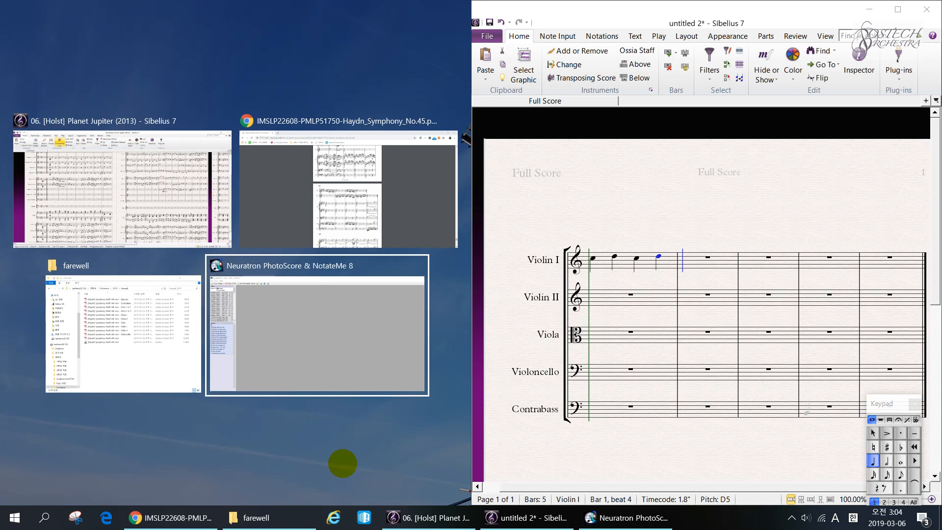
pyautogui.press('Return')
pyautogui.scroll(-3, 337, 347)
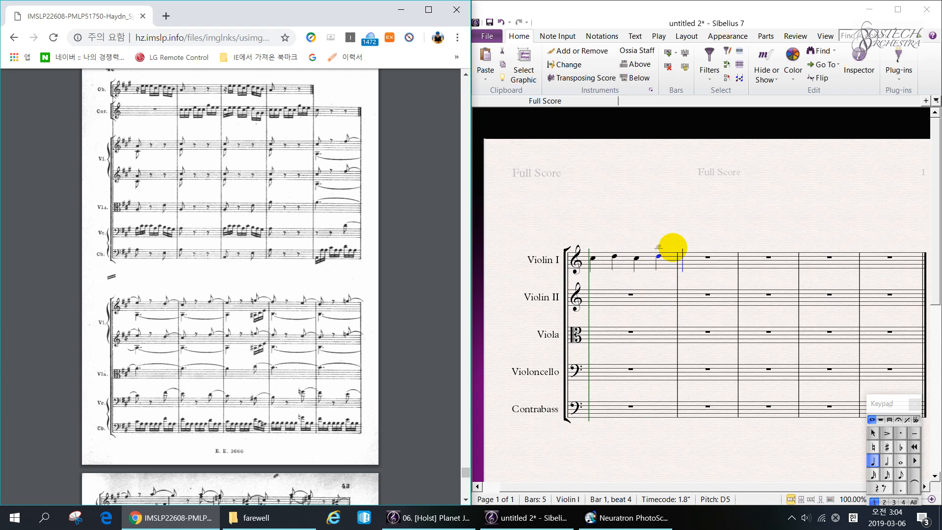
# Close the untitled string score without saving its changes
pyautogui.click(927, 9)
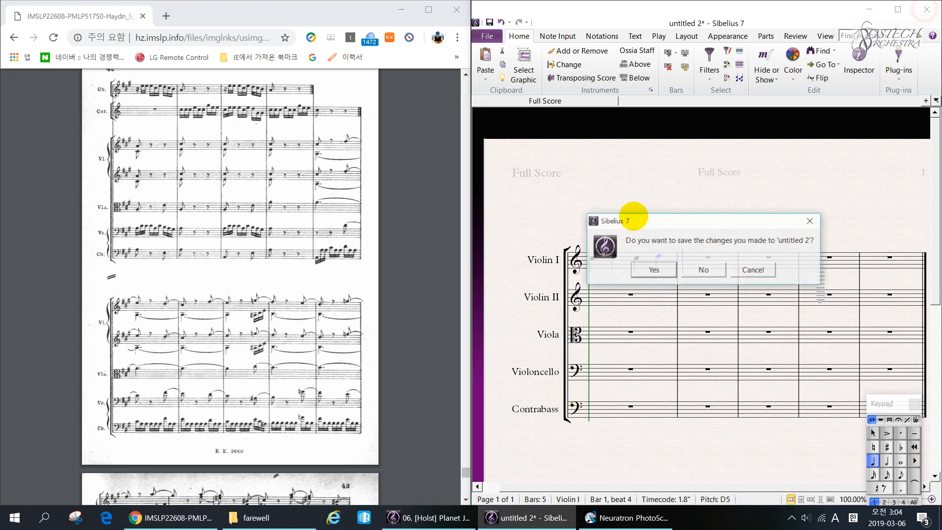
pyautogui.click(702, 269)
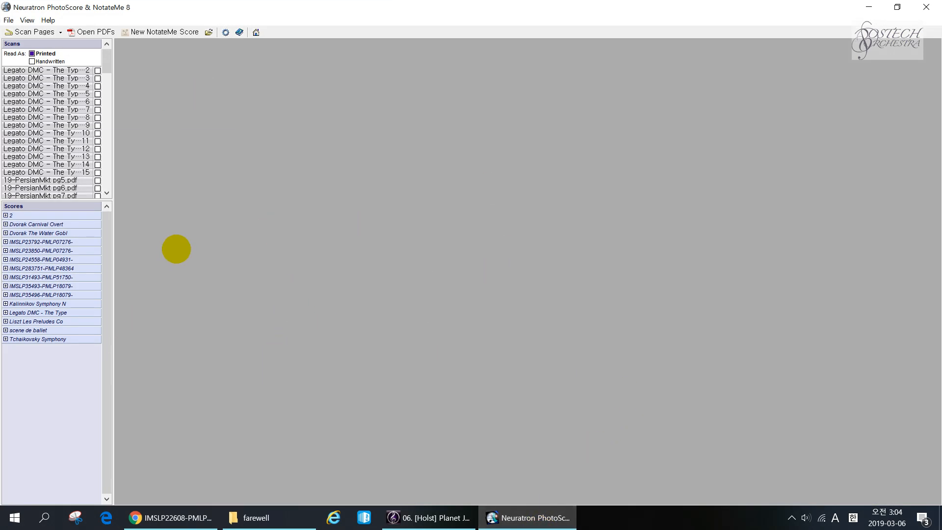
# Switch back to Chrome and download the Haydn Symphony No.45 PDF to the desktop under its suggested file name
pyautogui.click(169, 518)
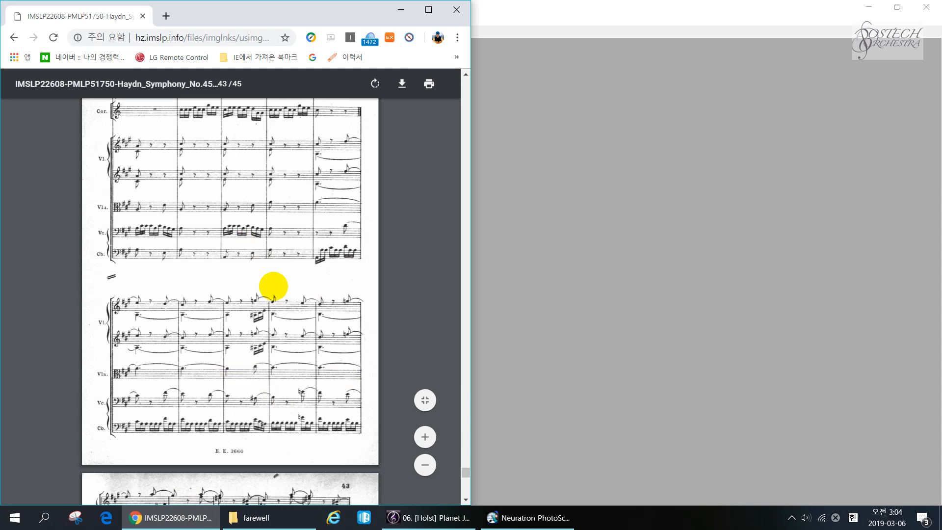
pyautogui.click(401, 85)
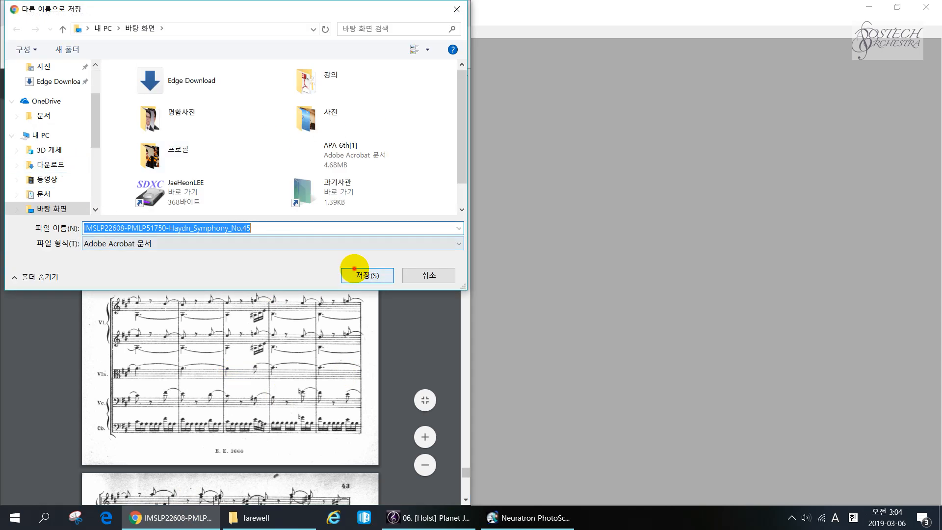
pyautogui.click(365, 274)
# View the downloaded PDF in Adobe Acrobat fitted to whole pages and find the Menuetto's first page, page 25
pyautogui.scroll(-5, 333, 228)
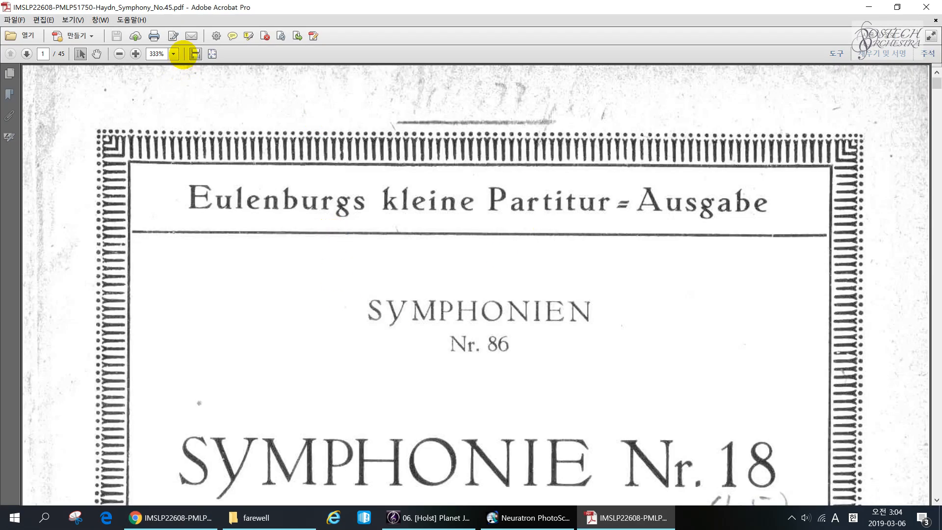
pyautogui.click(212, 53)
pyautogui.scroll(-17, 212, 53)
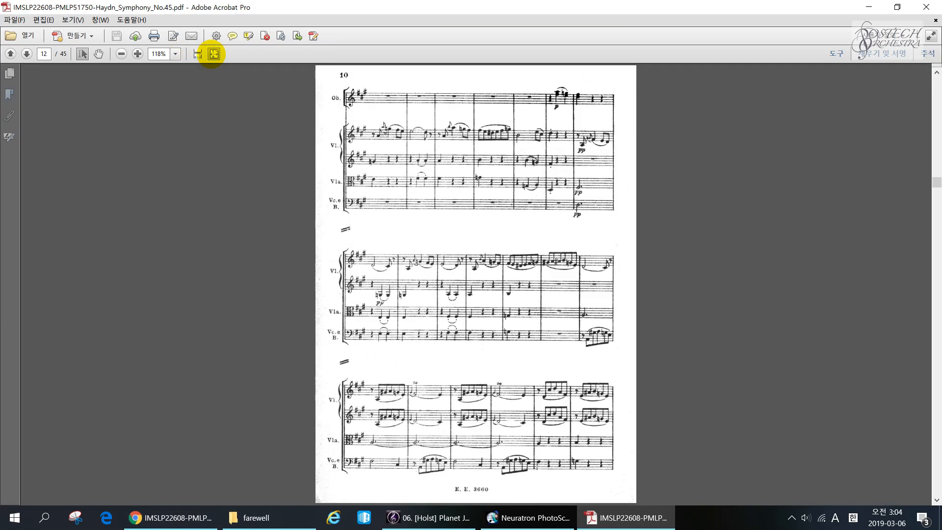
pyautogui.scroll(-20, 212, 53)
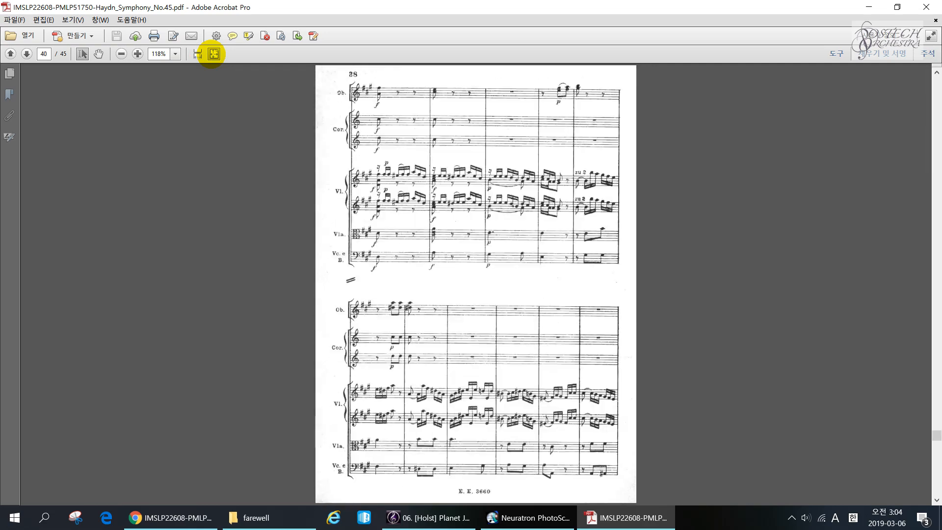
pyautogui.scroll(20, 214, 54)
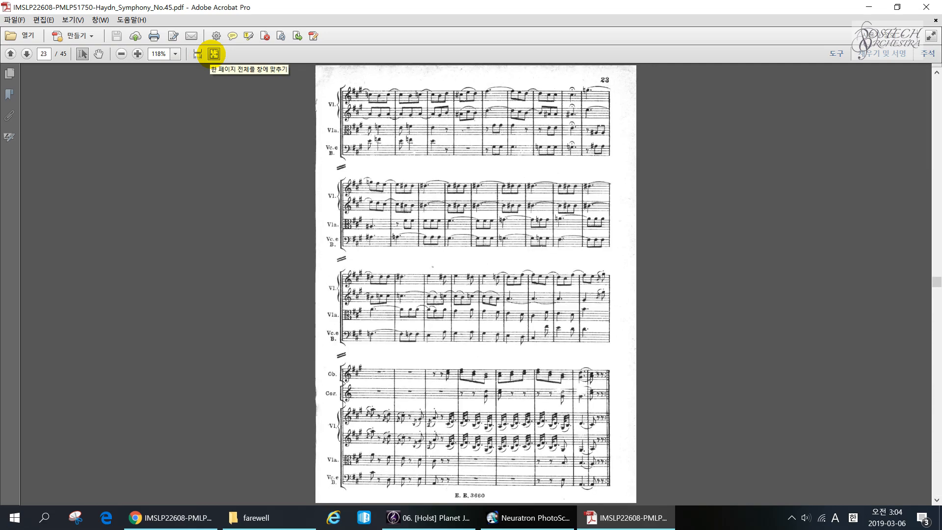
pyautogui.scroll(-8, 214, 54)
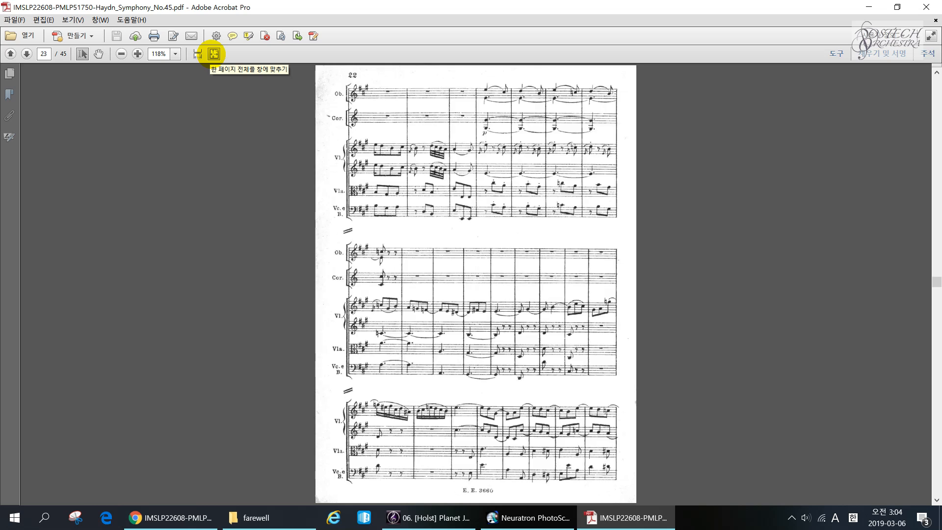
pyautogui.scroll(-1, 214, 54)
pyautogui.scroll(1, 214, 54)
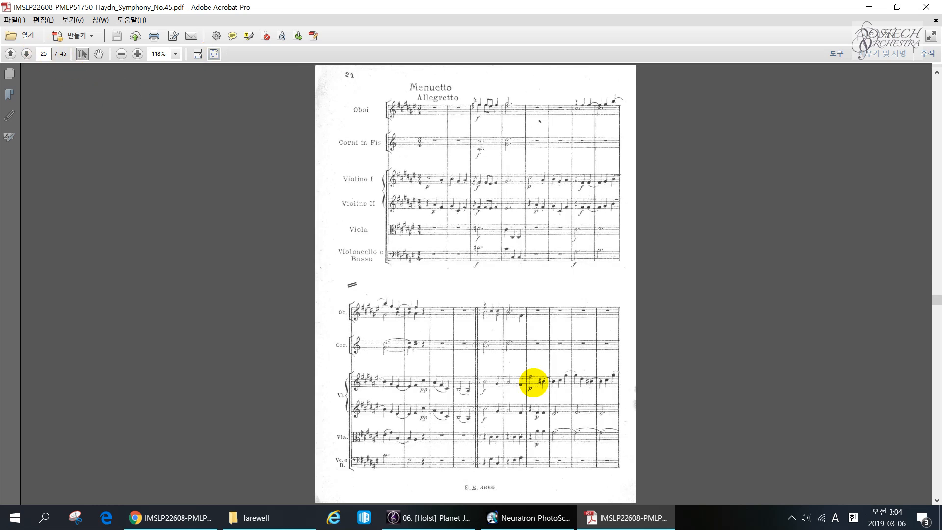
# Open page 25 of the downloaded Haydn Symphony No.45 PDF from the desktop in PhotoScore at Medium resolution
pyautogui.click(940, 517)
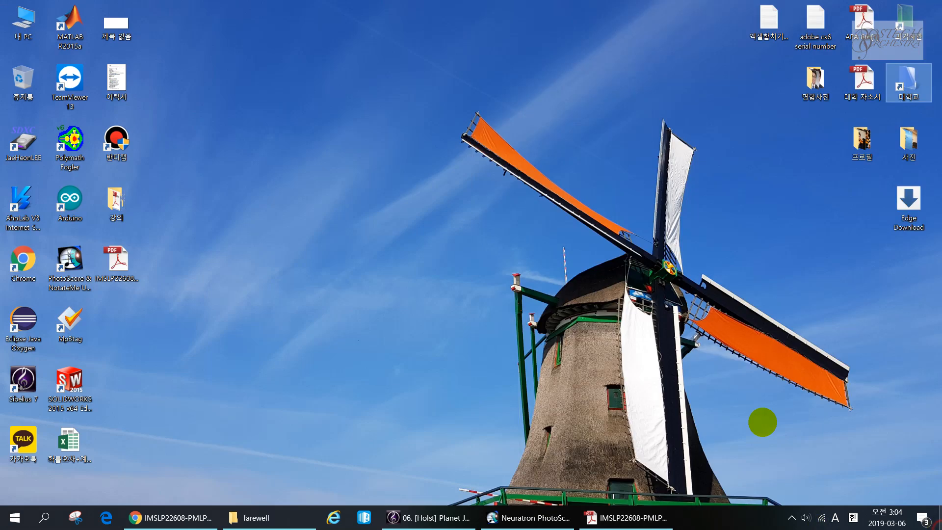
pyautogui.moveTo(132, 263); pyautogui.dragTo(436, 148)
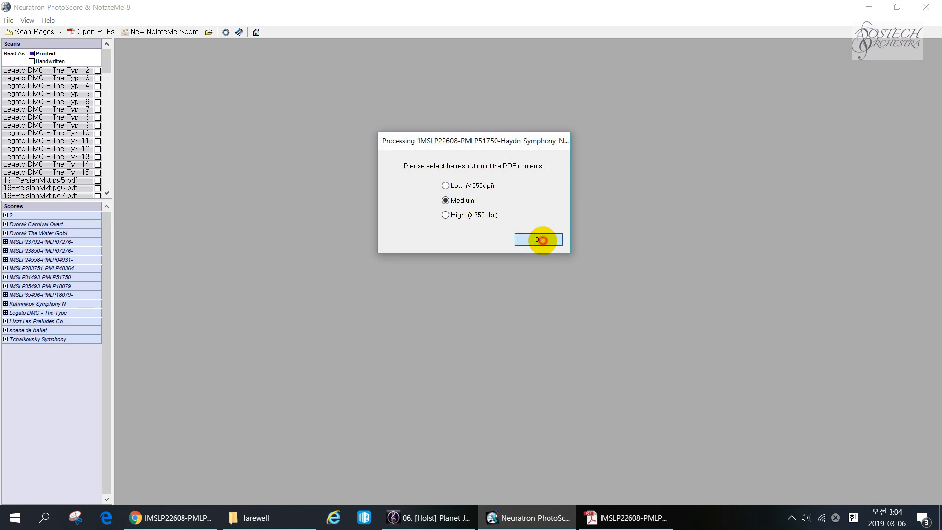
pyautogui.click(540, 240)
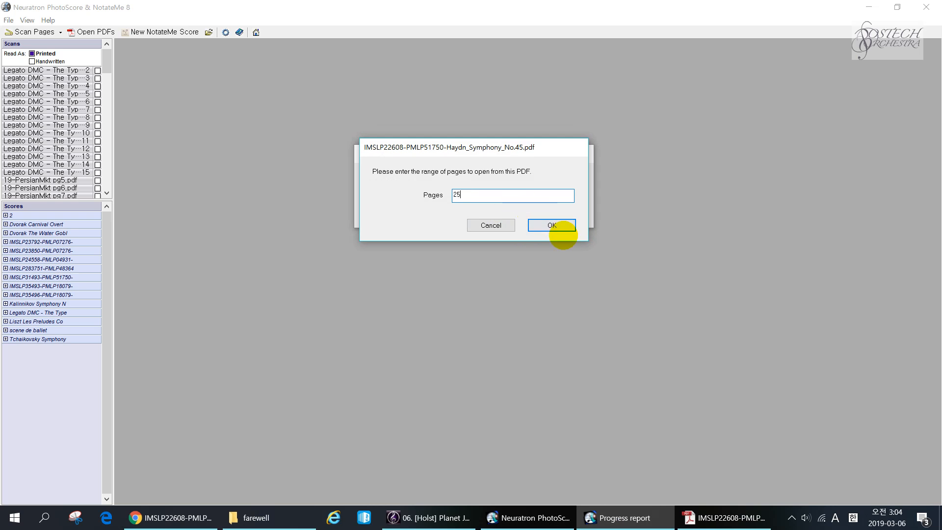
pyautogui.click(552, 225)
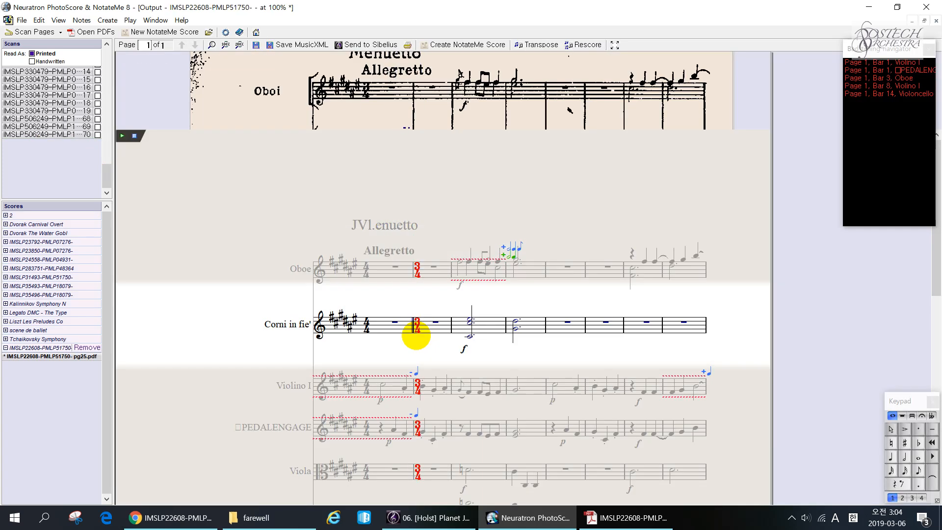
# Compare the recognized Menuetto staves with the scanned original, checking time signatures, notes and flagged bars in both systems
pyautogui.scroll(-3, 423, 414)
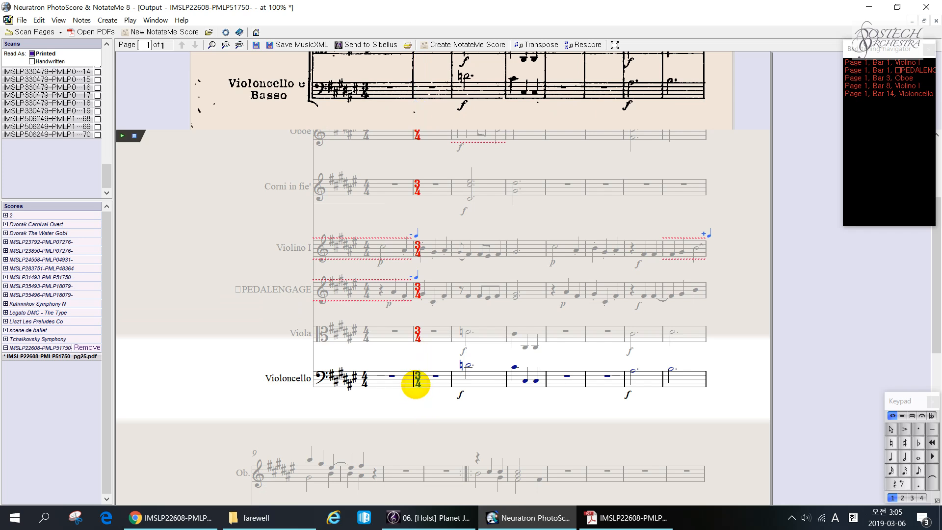
pyautogui.scroll(3, 378, 339)
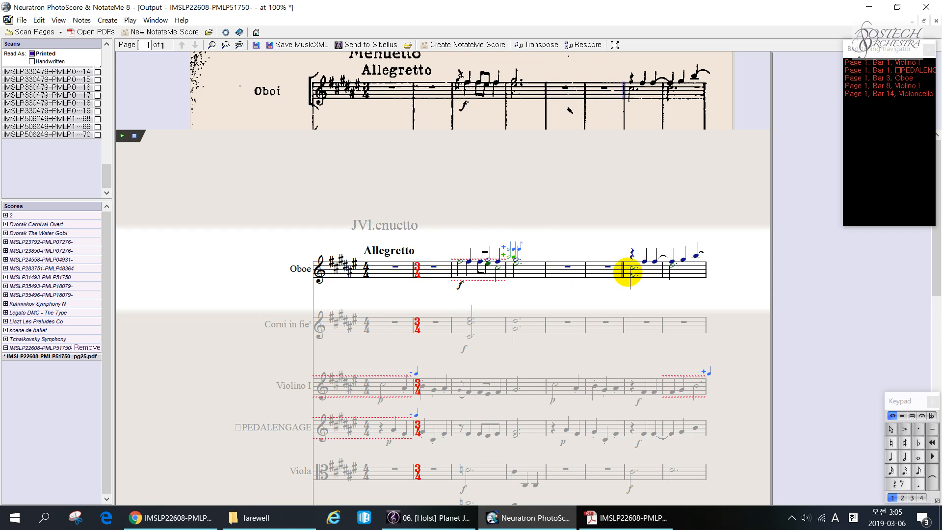
pyautogui.scroll(-3, 687, 276)
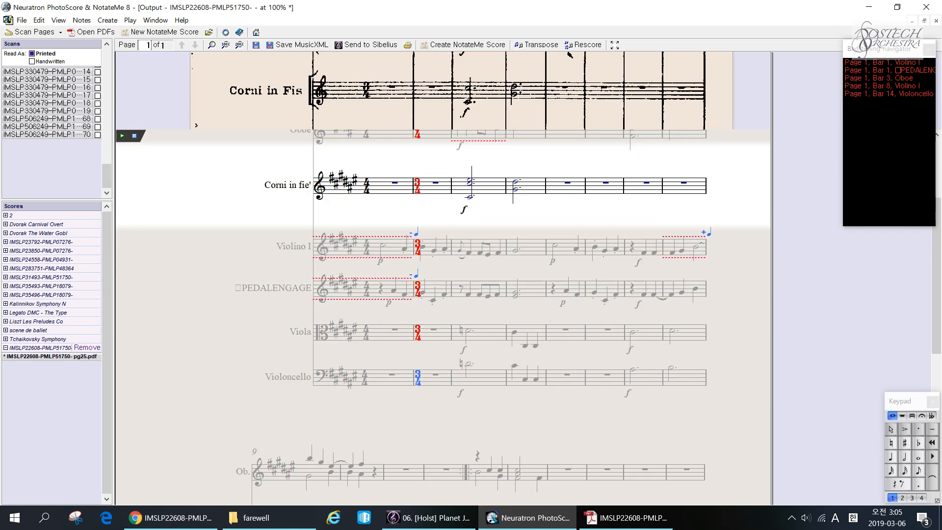
pyautogui.scroll(-5, 638, 275)
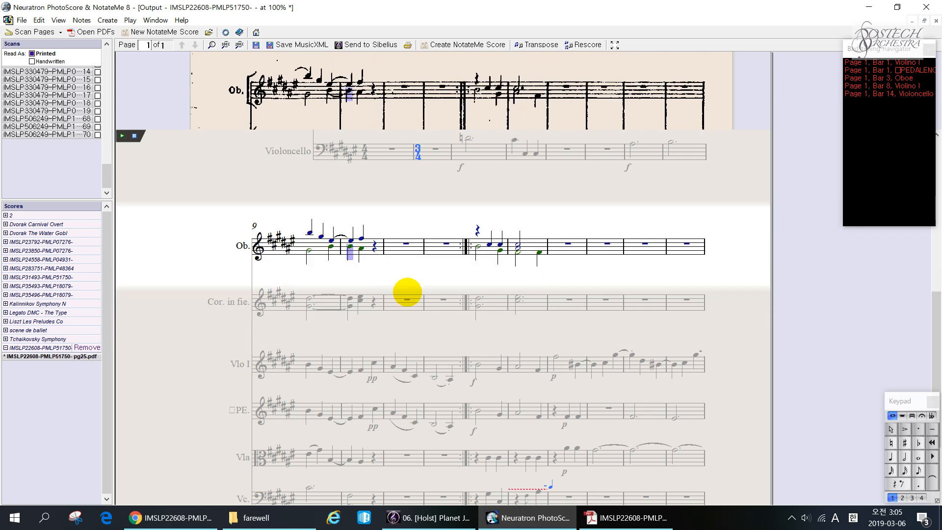
pyautogui.scroll(-2, 506, 345)
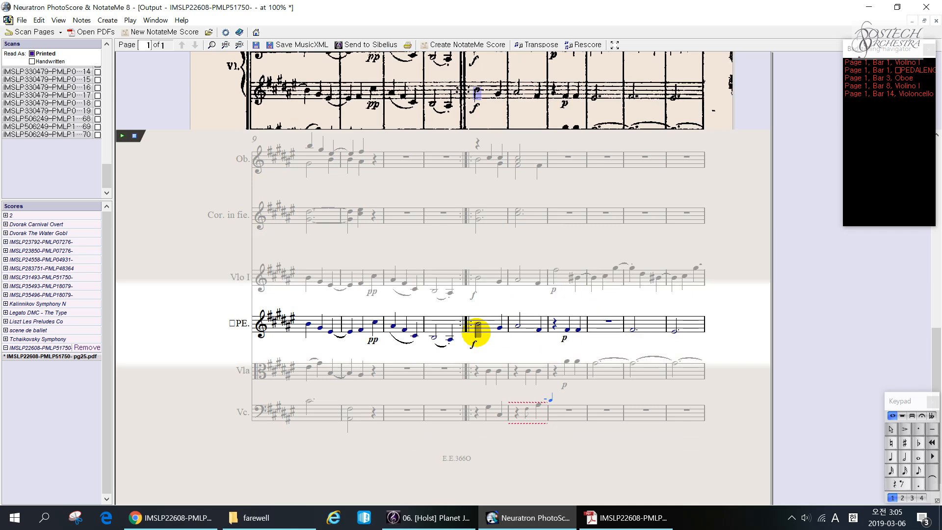
pyautogui.scroll(8, 543, 338)
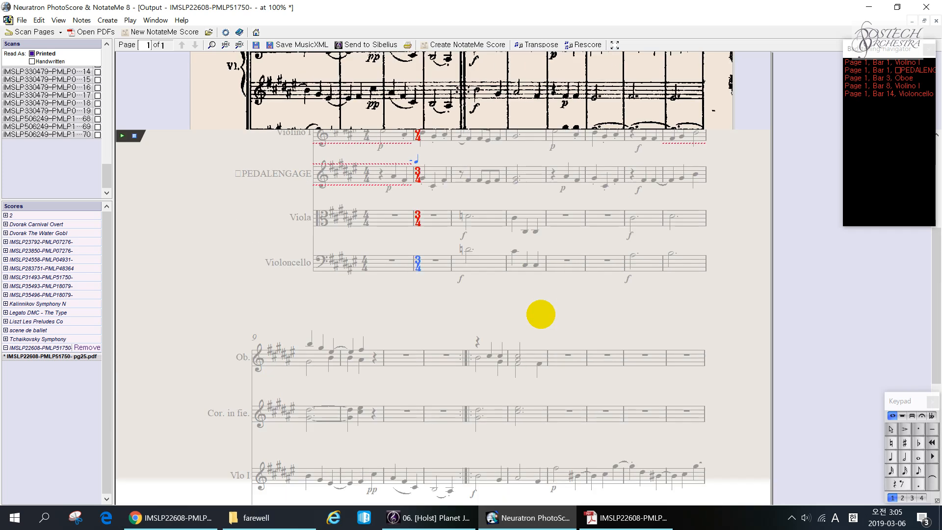
pyautogui.scroll(-5, 541, 314)
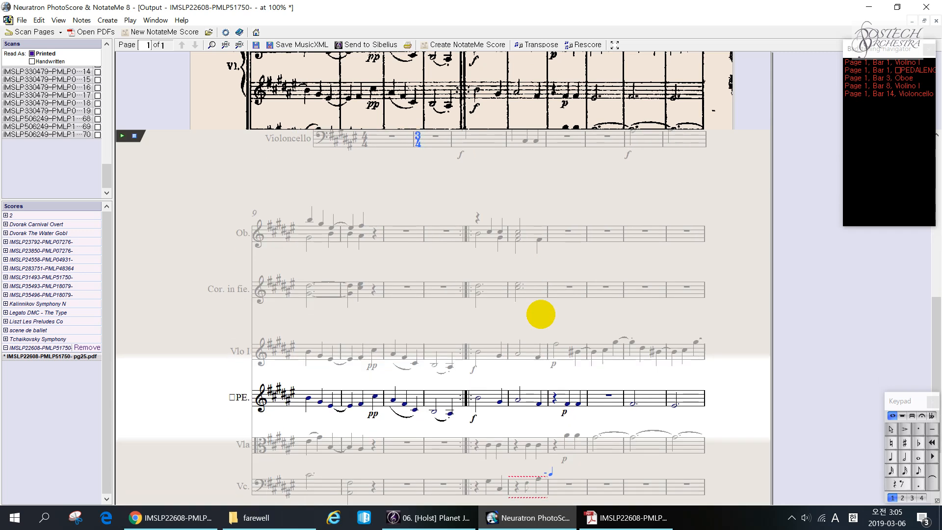
pyautogui.scroll(7, 540, 314)
pyautogui.scroll(3, 541, 314)
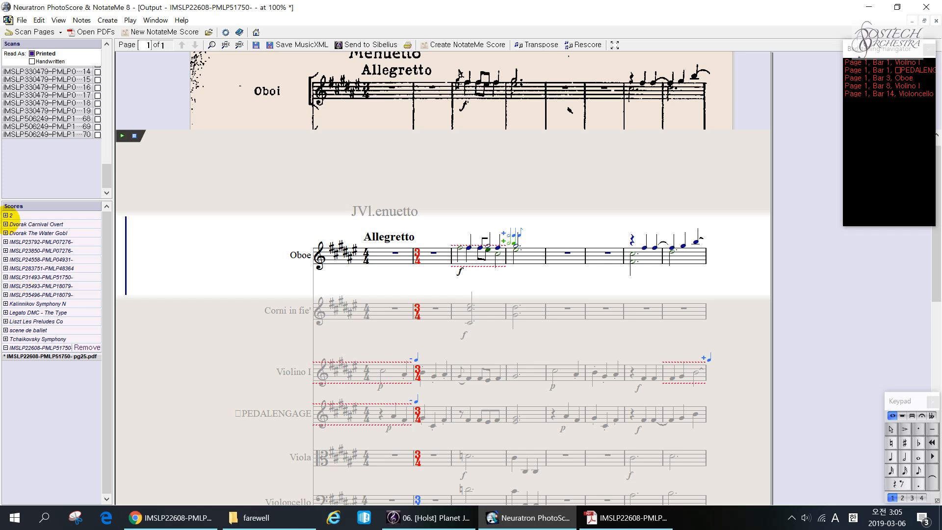
# Expand the earlier scores 2, IMSLP23850 and IMSLP24558 in the score list to show their pages
pyautogui.click(6, 215)
pyautogui.click(6, 266)
pyautogui.click(6, 283)
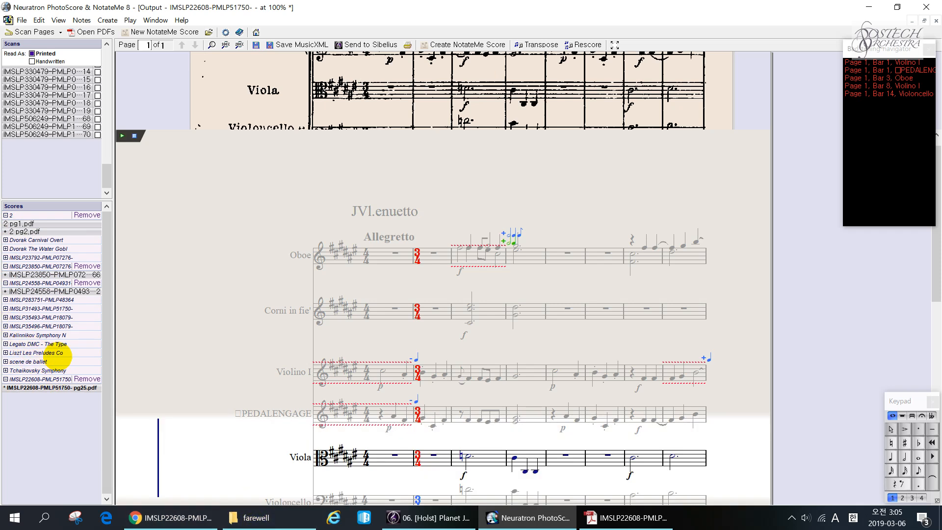
# Send the recognized Menuetto to Sibelius as A4 portrait, letting Sibelius 7 choose the instruments, and review the imported score
pyautogui.scroll(1, 241, 226)
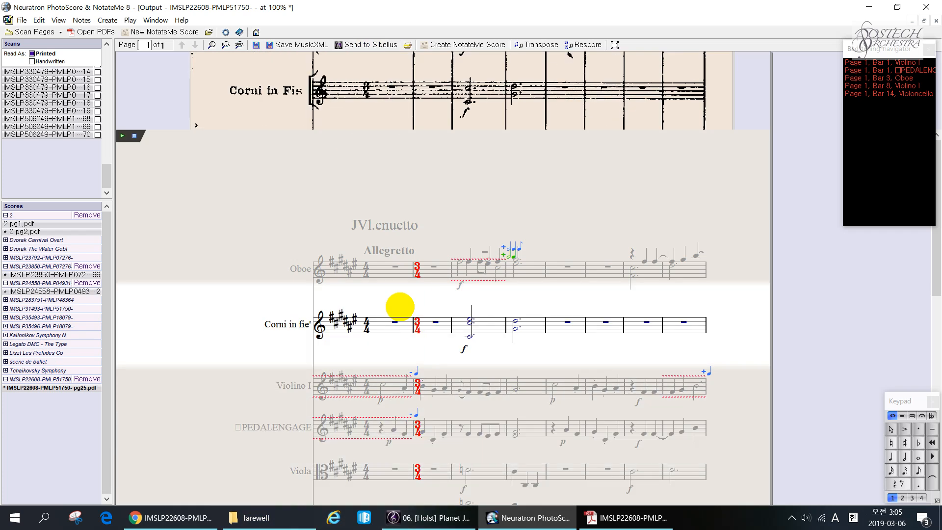
pyautogui.click(368, 45)
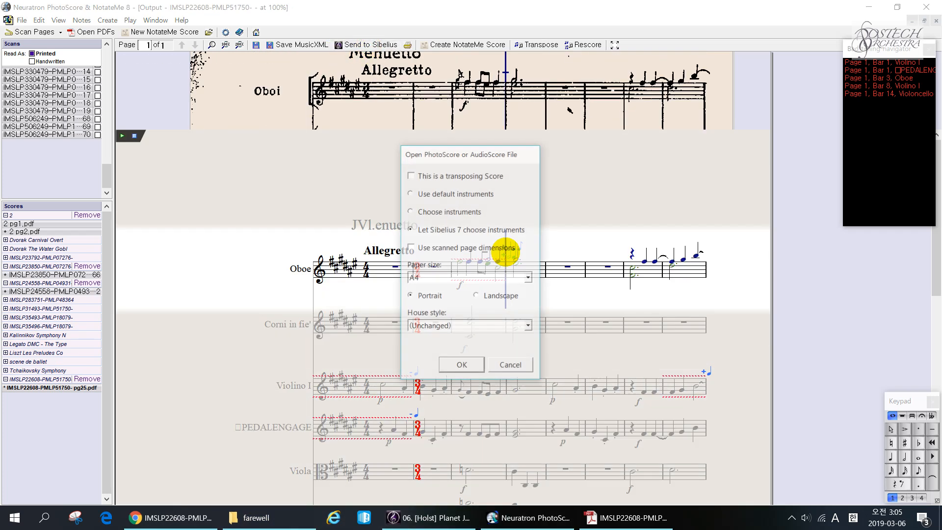
pyautogui.click(477, 368)
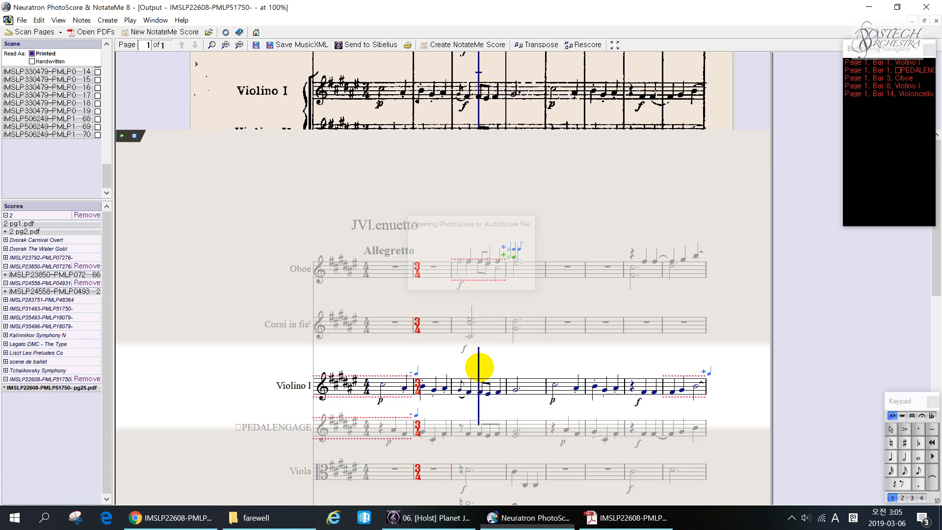
pyautogui.scroll(-10, 505, 316)
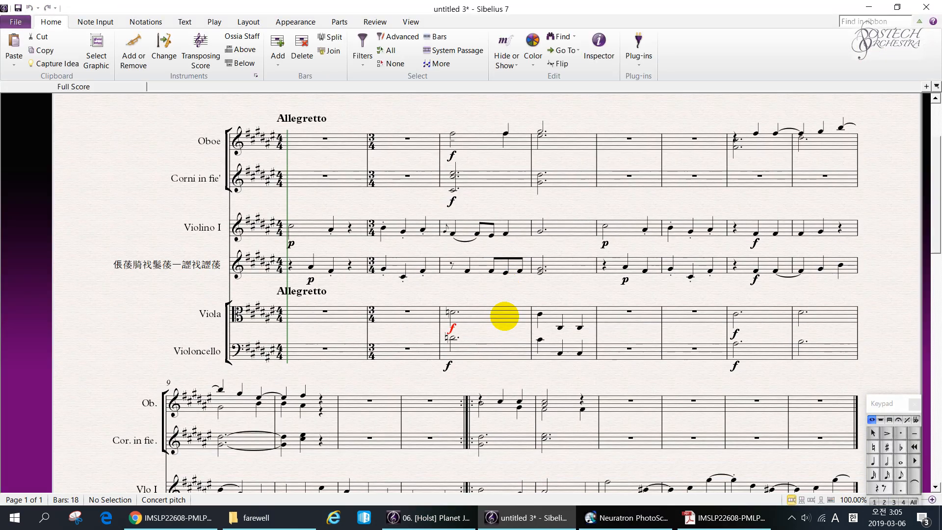
pyautogui.scroll(7, 505, 316)
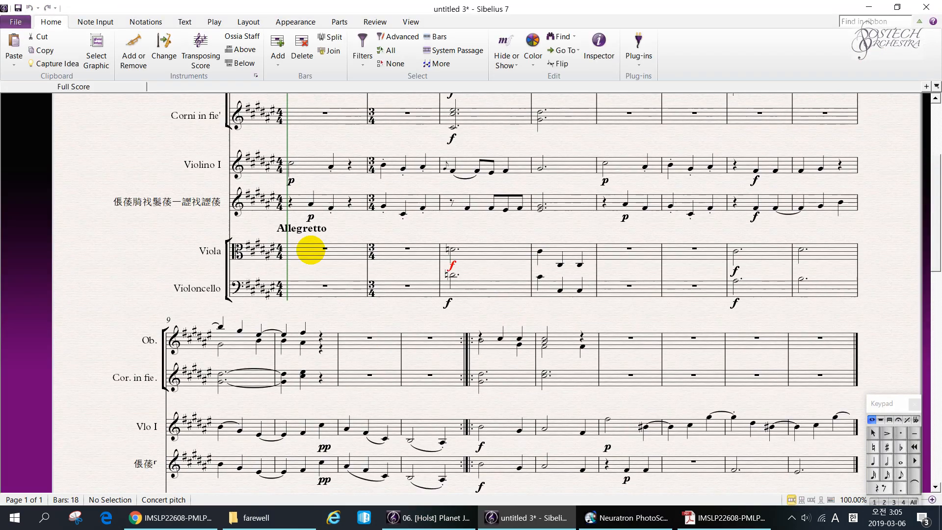
pyautogui.scroll(4, 441, 211)
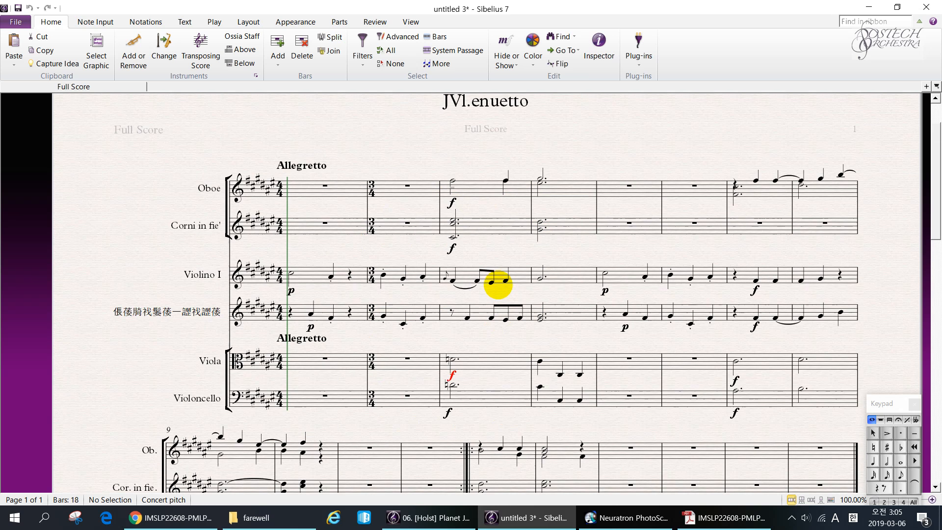
# Close the imported Menuetto without saving and open the Sibelius score [Haydn] Symphony No45 4th mvt from the farewell folder
pyautogui.click(926, 7)
pyautogui.click(471, 265)
pyautogui.click(256, 517)
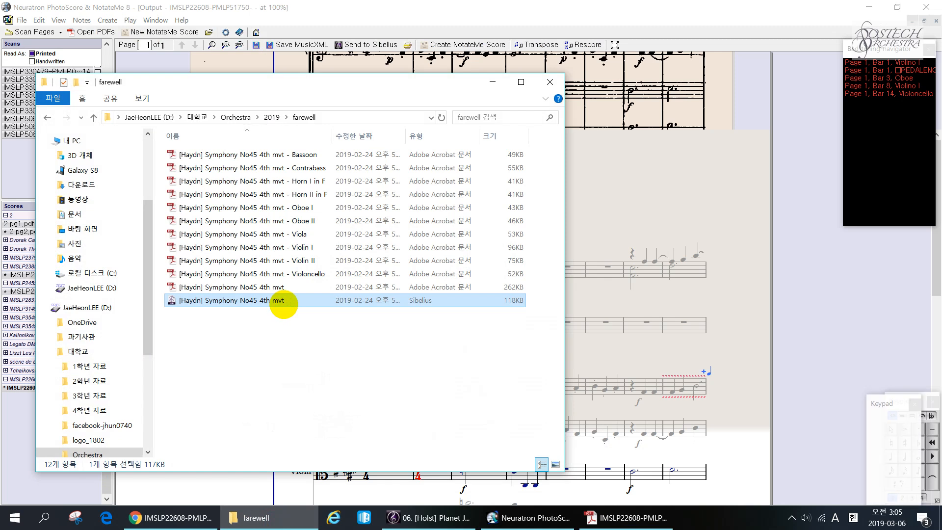
pyautogui.doubleClick(284, 301)
# Look through the pages of the finished Symphony No. 45 4th movement full score, from the opening onward and back
pyautogui.scroll(4, 454, 299)
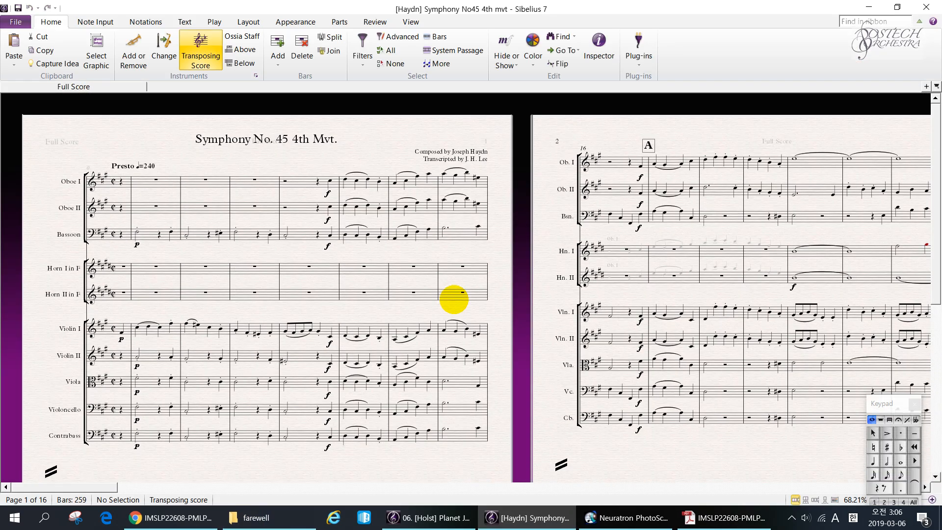
pyautogui.hscroll(10, 454, 300)
pyautogui.hscroll(-10, 454, 300)
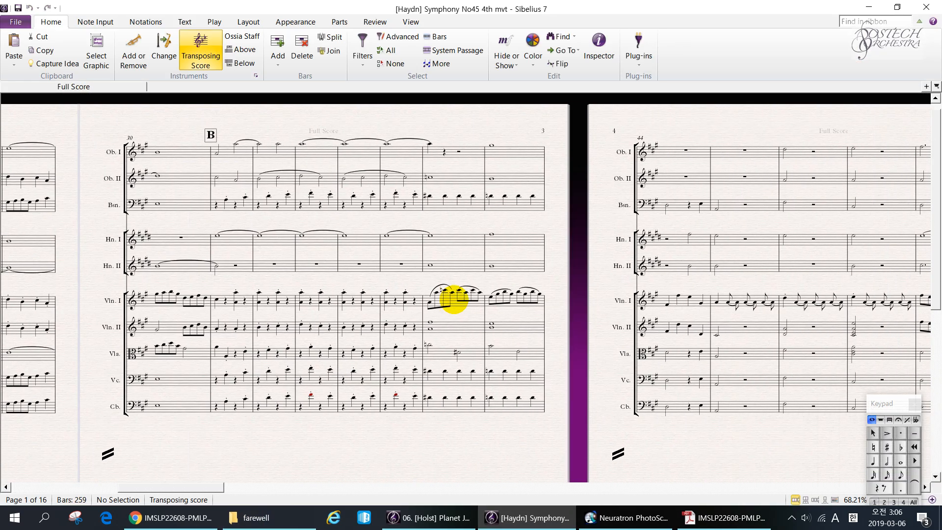
pyautogui.scroll(-5, 454, 300)
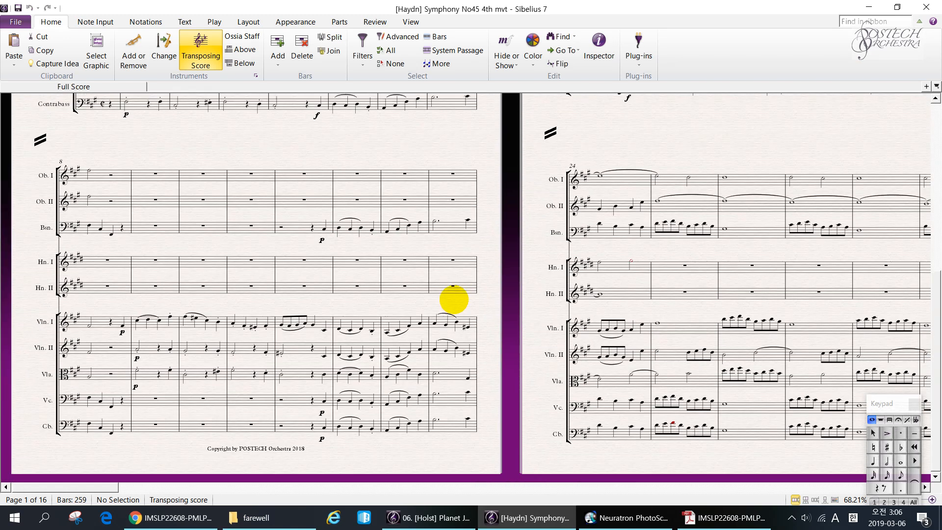
pyautogui.hscroll(5, 453, 300)
pyautogui.hscroll(15, 454, 300)
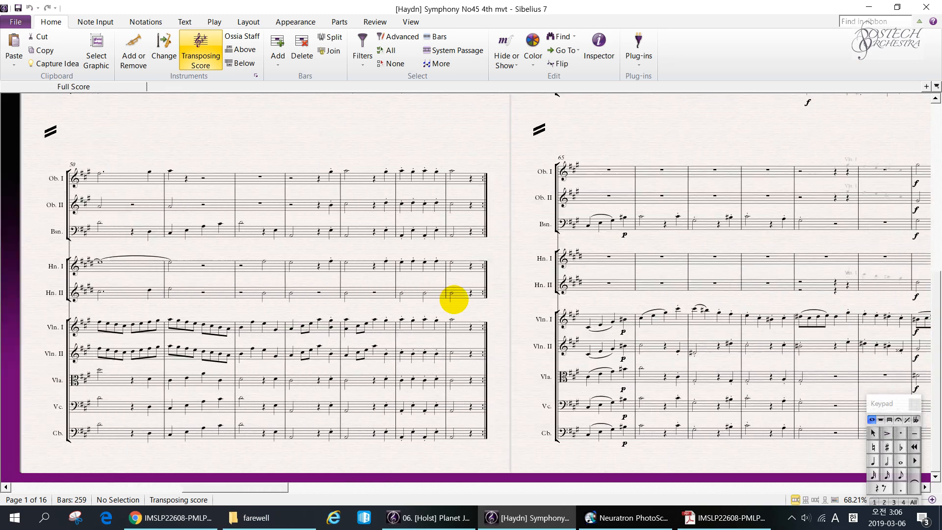
pyautogui.hscroll(-10, 454, 300)
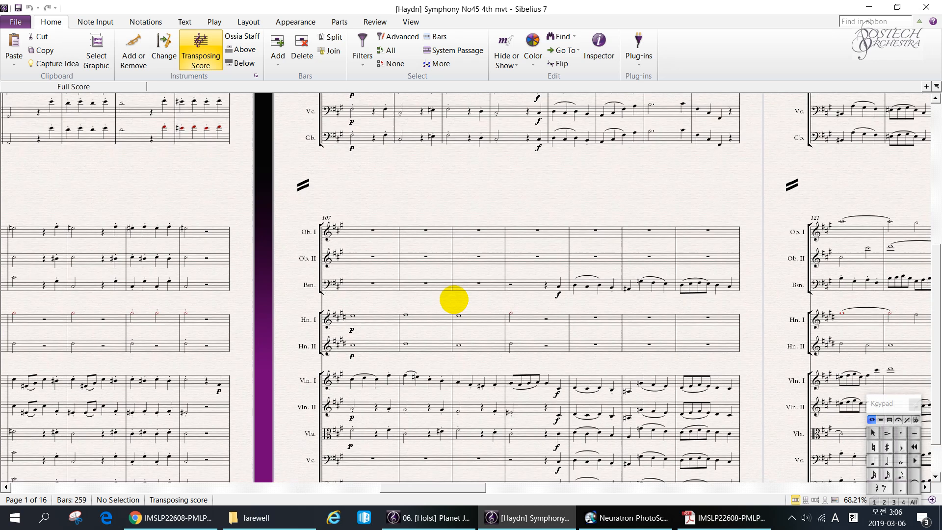
pyautogui.hscroll(-10, 454, 300)
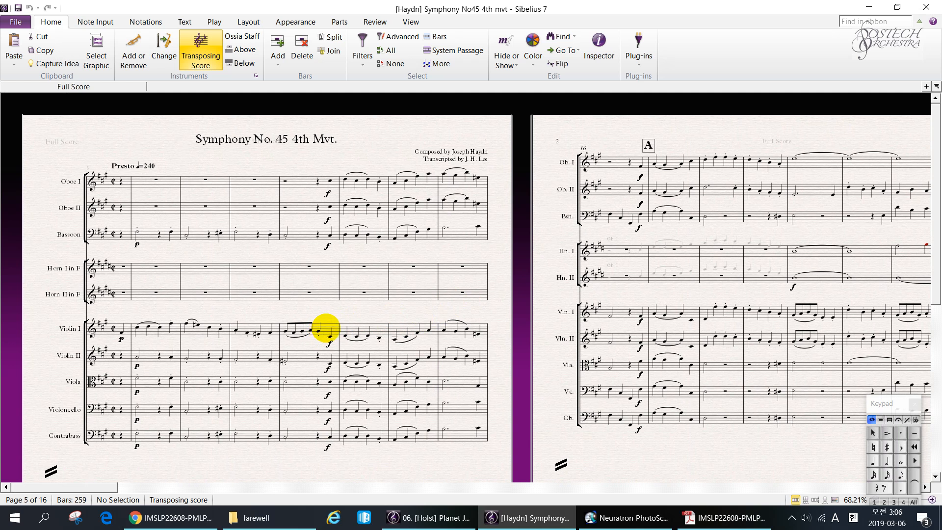
# Select bar 4 of the Violin I staff and switch from the full score to the Violin I part
pyautogui.click(326, 329)
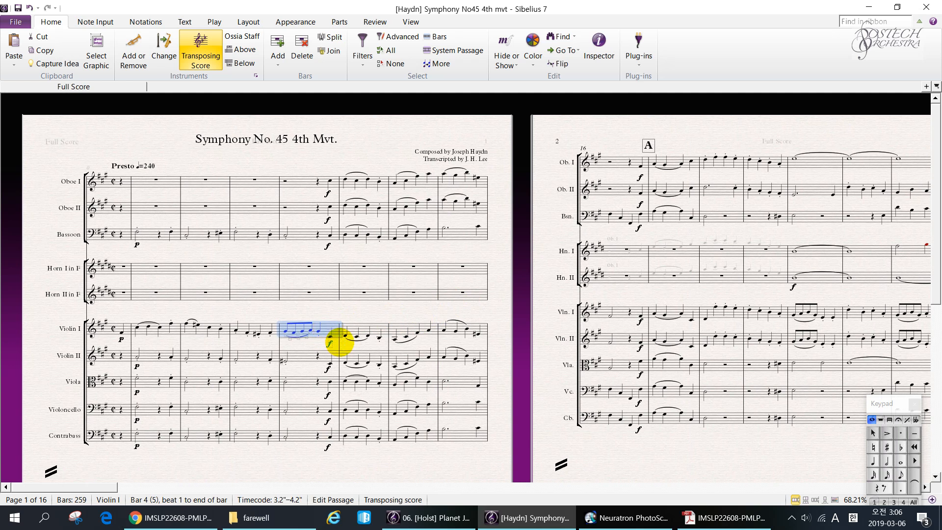
pyautogui.press('w')
pyautogui.click(471, 164)
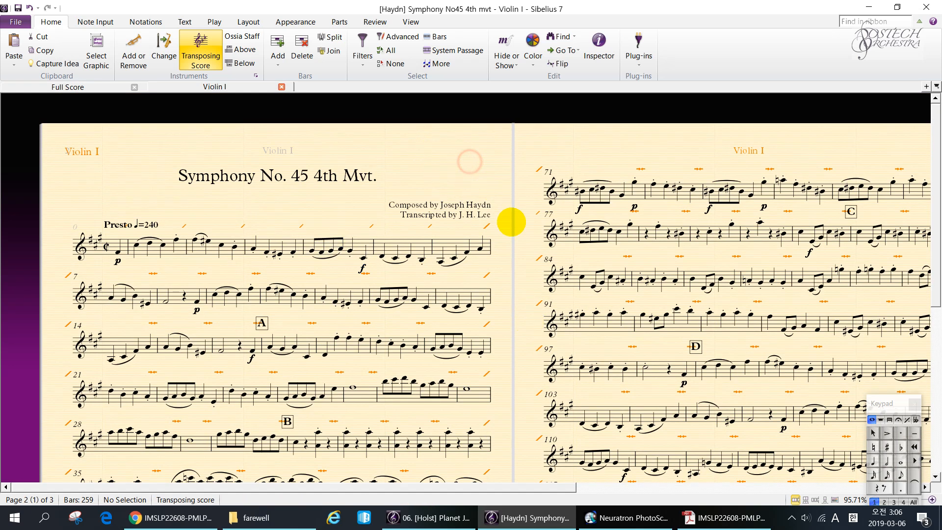
# Examine the page layout of the Violin I part, from its opening through the Adagio pages and back
pyautogui.scroll(-5, 533, 270)
pyautogui.scroll(-3, 534, 270)
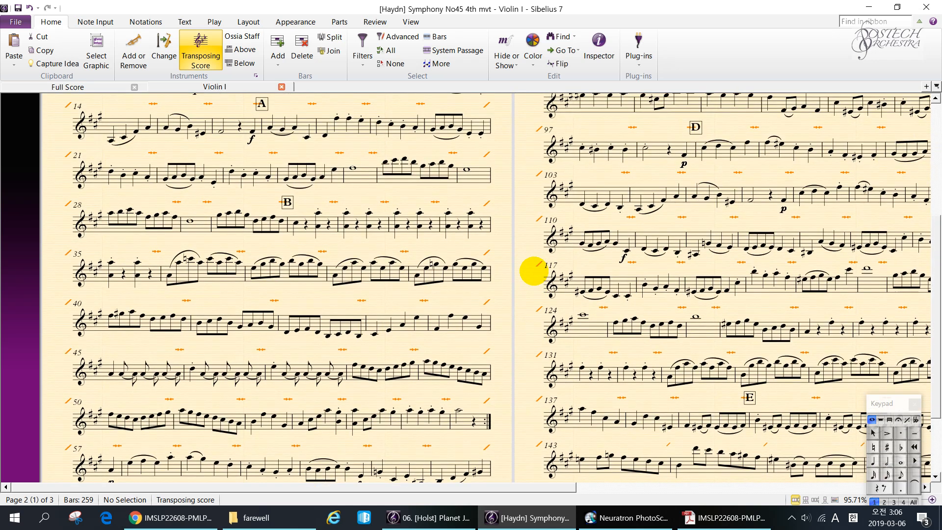
pyautogui.scroll(3, 529, 268)
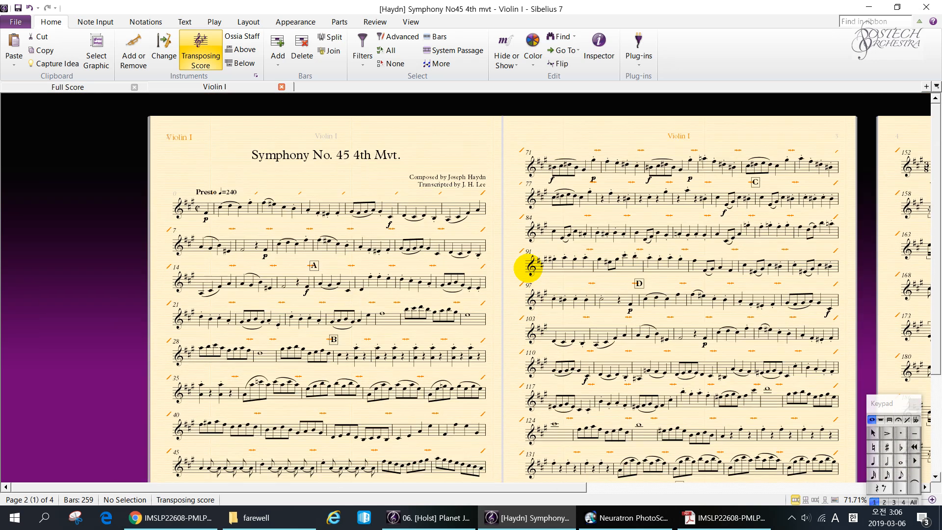
pyautogui.scroll(-2, 589, 271)
pyautogui.hscroll(10, 589, 271)
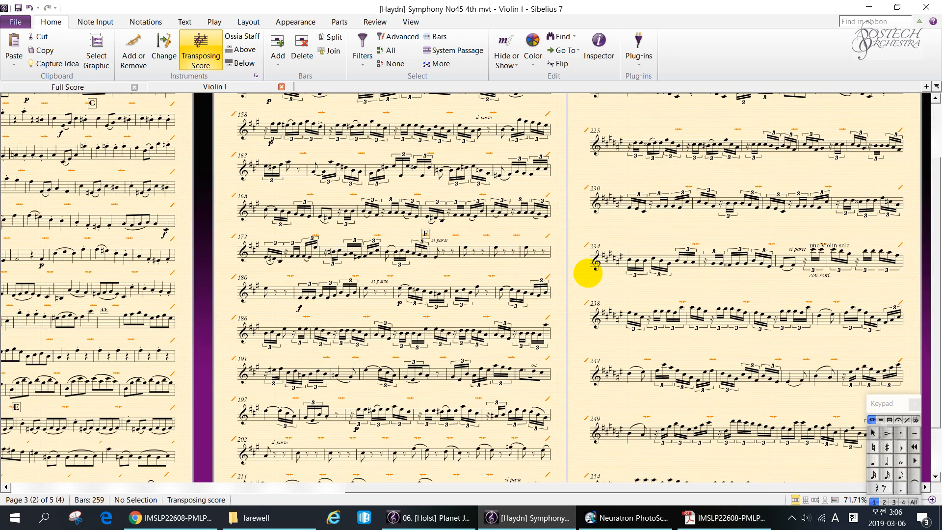
pyautogui.hscroll(-8, 588, 273)
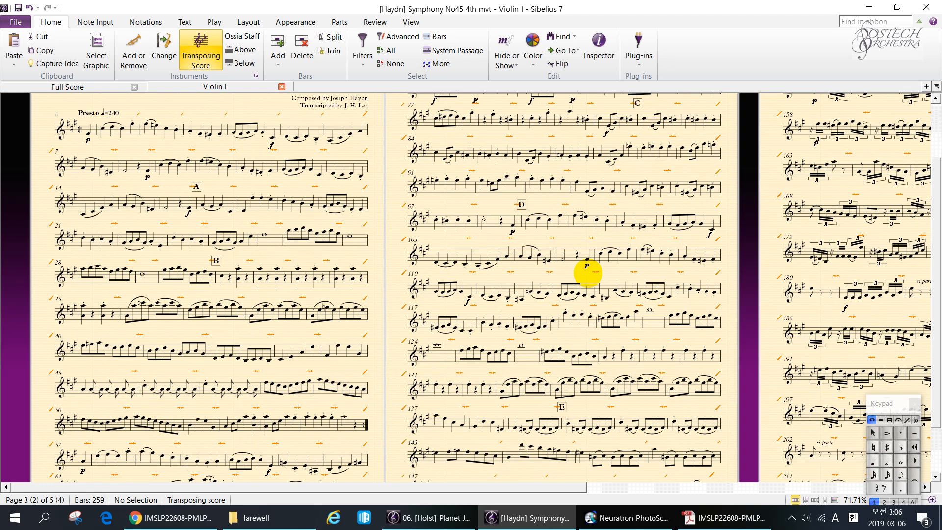
pyautogui.scroll(2, 587, 273)
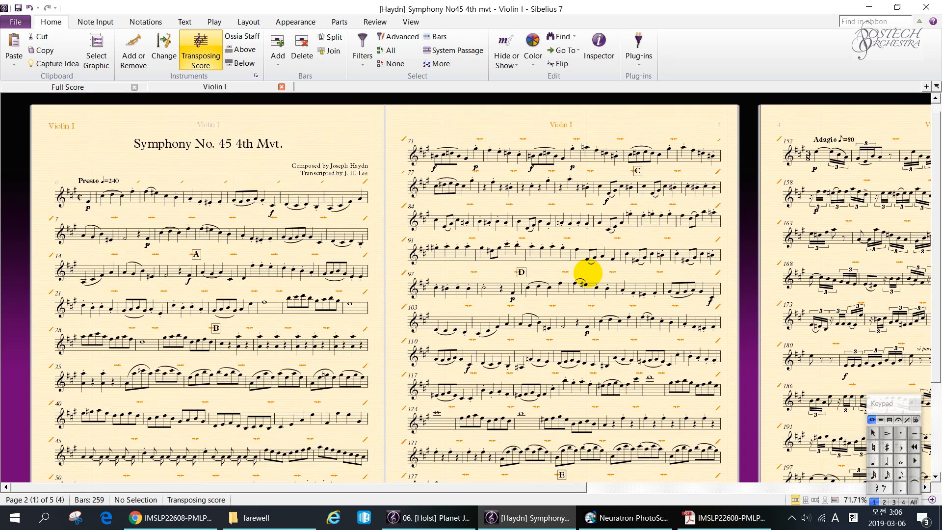
pyautogui.scroll(-4, 588, 272)
pyautogui.hscroll(4, 587, 272)
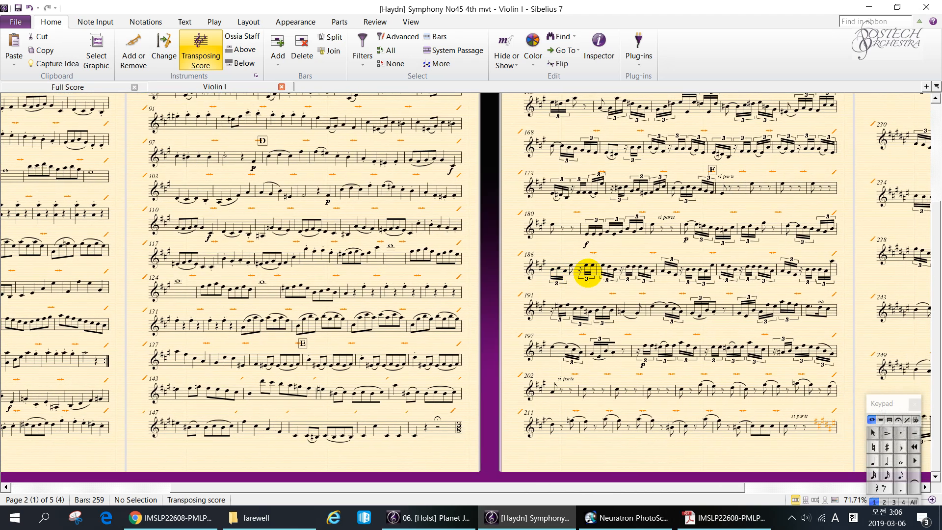
pyautogui.scroll(4, 587, 272)
pyautogui.hscroll(-6, 587, 273)
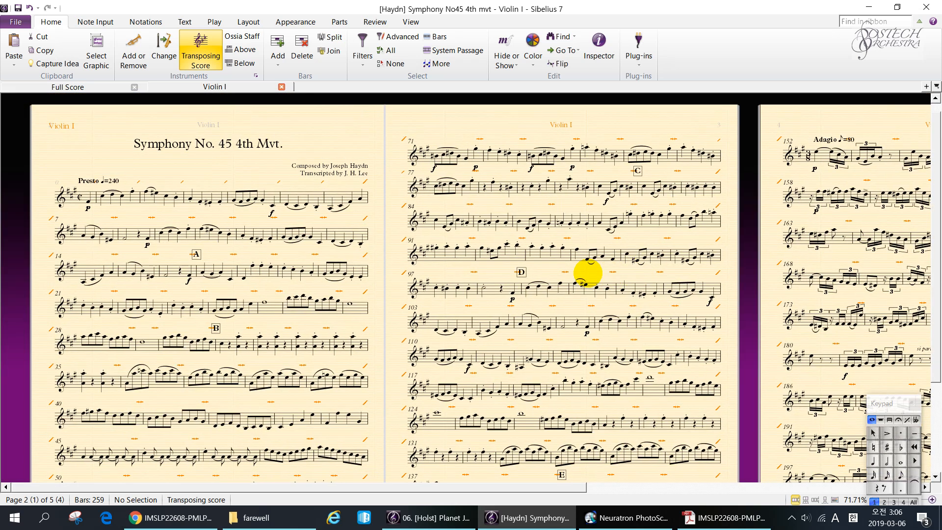
# Check the rest of the Violin I part's opening pages, then switch briefly to the PhotoScore Menuetto output and back to Sibelius
pyautogui.scroll(-3, 588, 272)
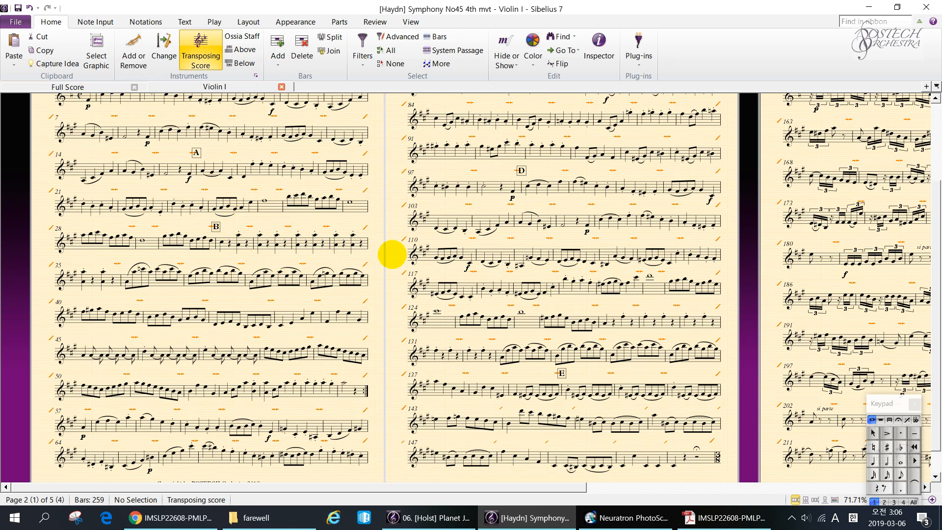
pyautogui.scroll(3, 399, 283)
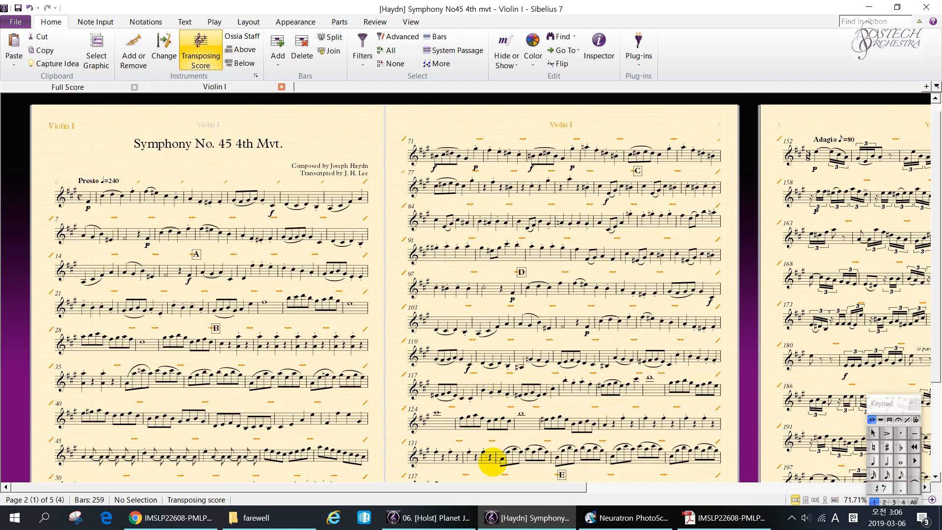
pyautogui.click(618, 520)
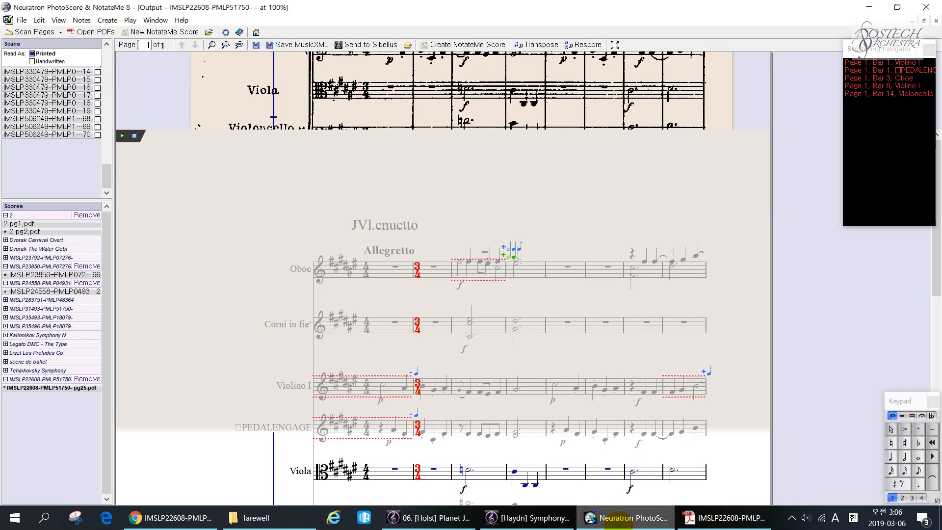
pyautogui.moveTo(527, 517)
pyautogui.click(601, 440)
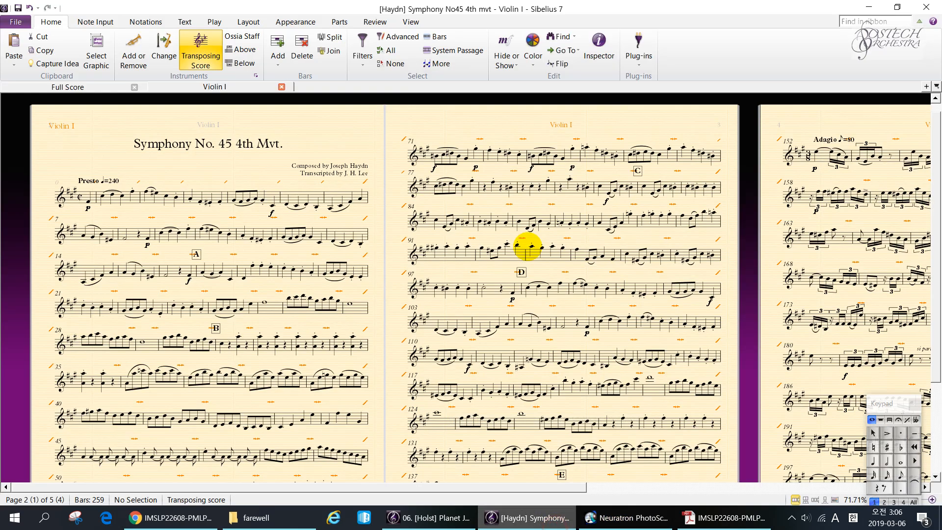
# Select the staccato quarter note in bar 4 of the Violin I part and go through the Keypad layouts up to the accidentals
pyautogui.scroll(4, 346, 150)
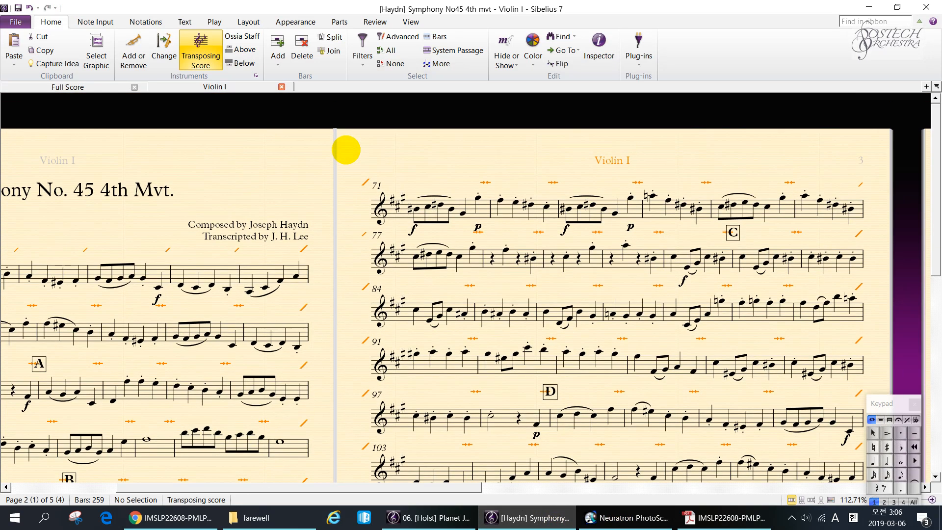
pyautogui.moveTo(354, 234); pyautogui.dragTo(511, 226)
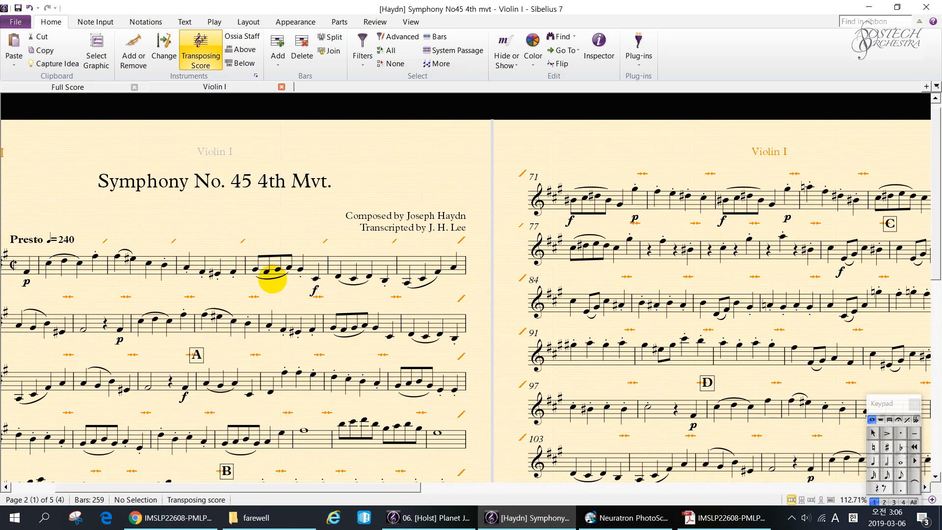
pyautogui.click(301, 269)
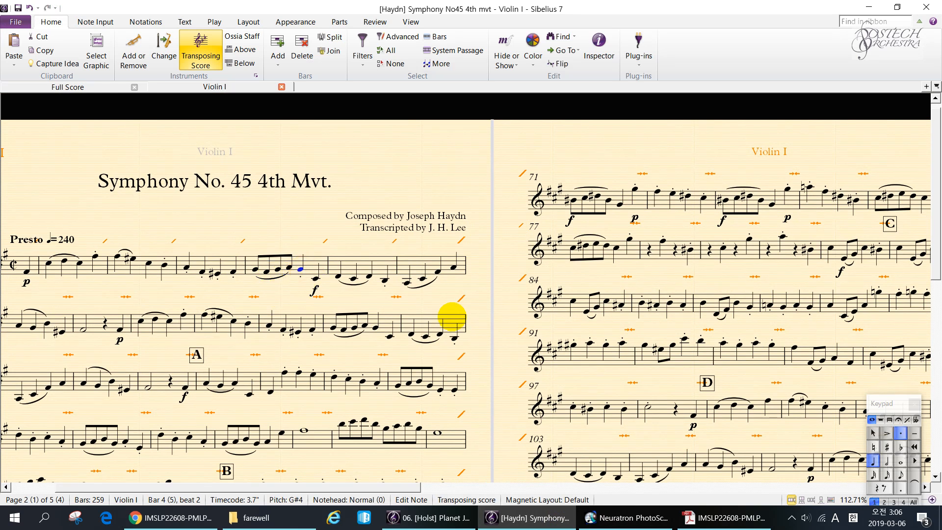
pyautogui.click(880, 420)
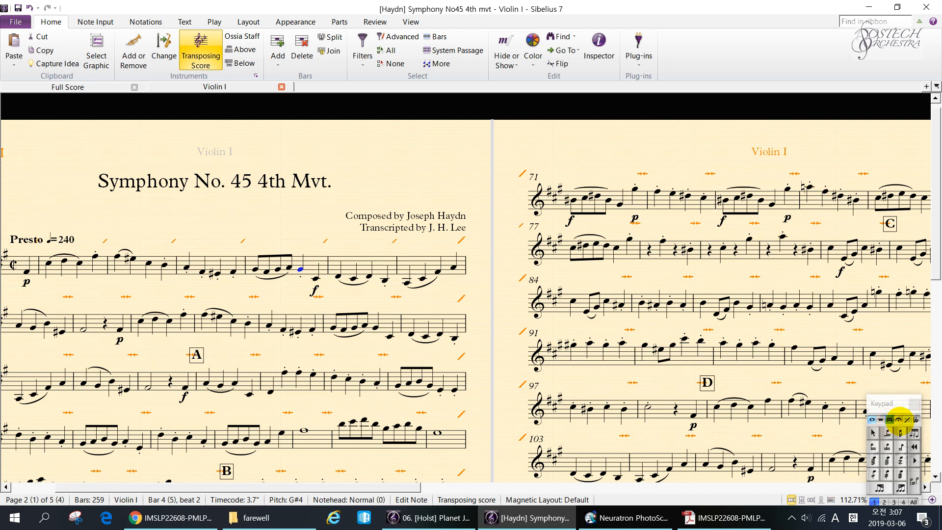
pyautogui.click(899, 419)
pyautogui.click(908, 420)
pyautogui.click(915, 420)
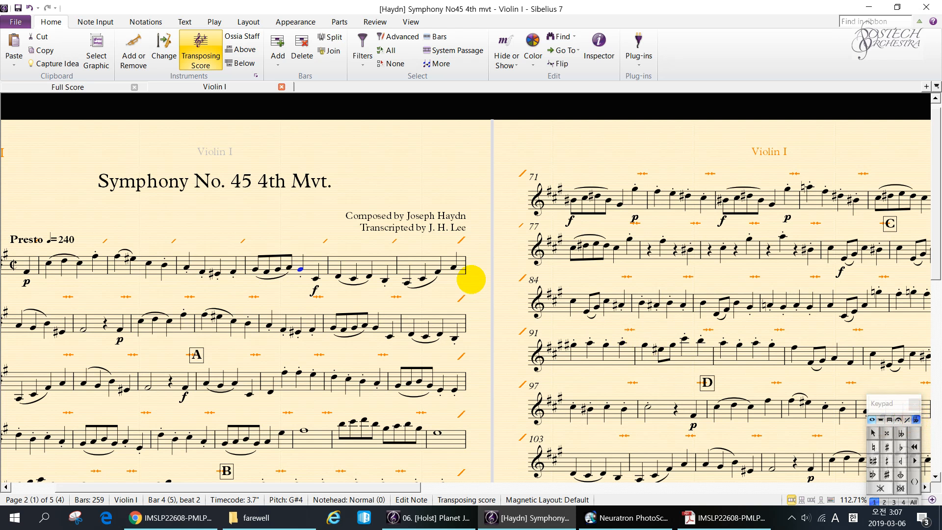